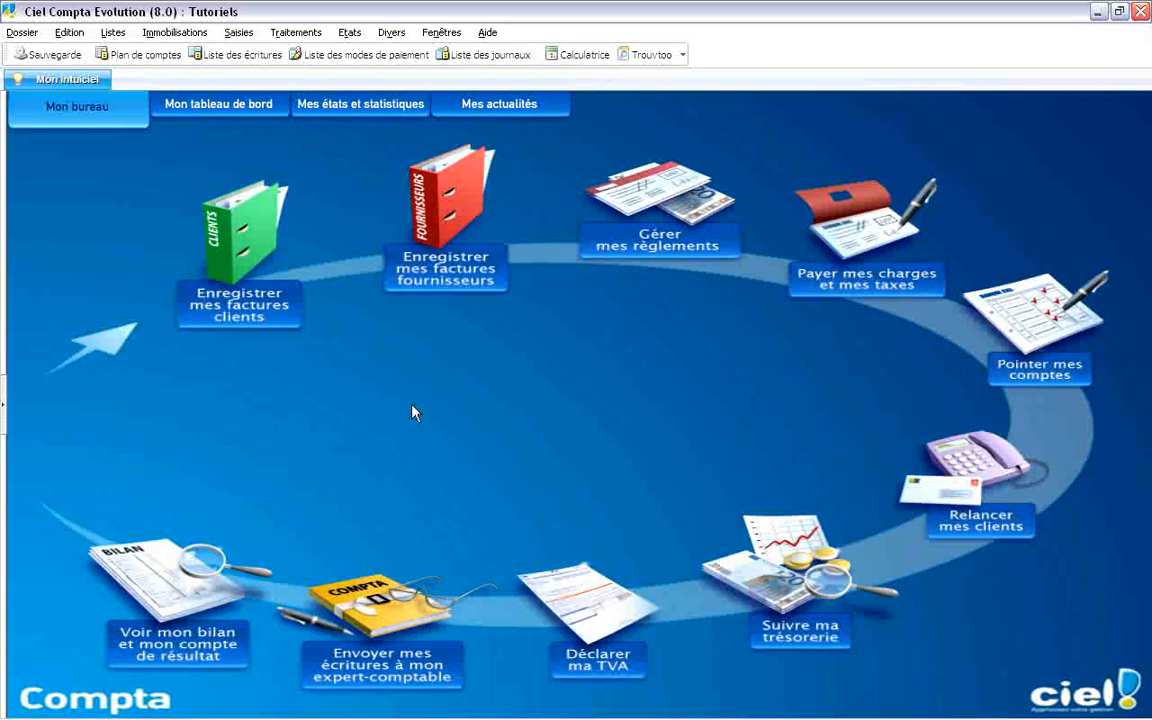
Start a new mailing and set its recipients to Les clients
click(349, 32)
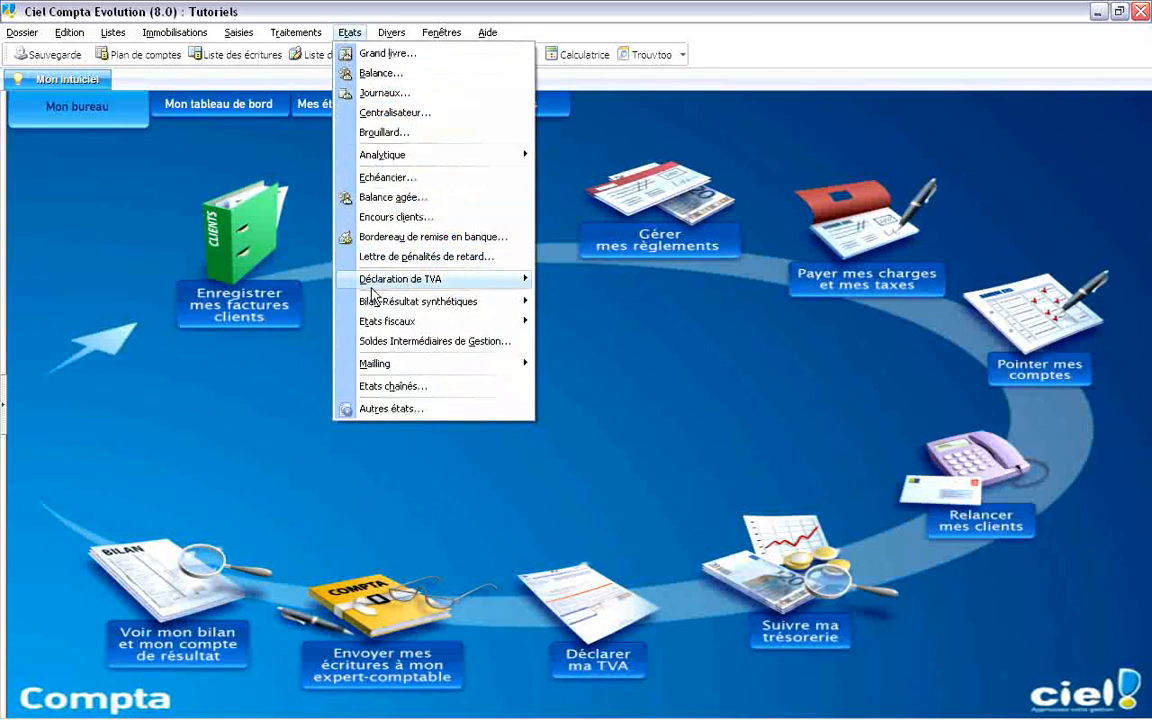
mouse_move(396, 368)
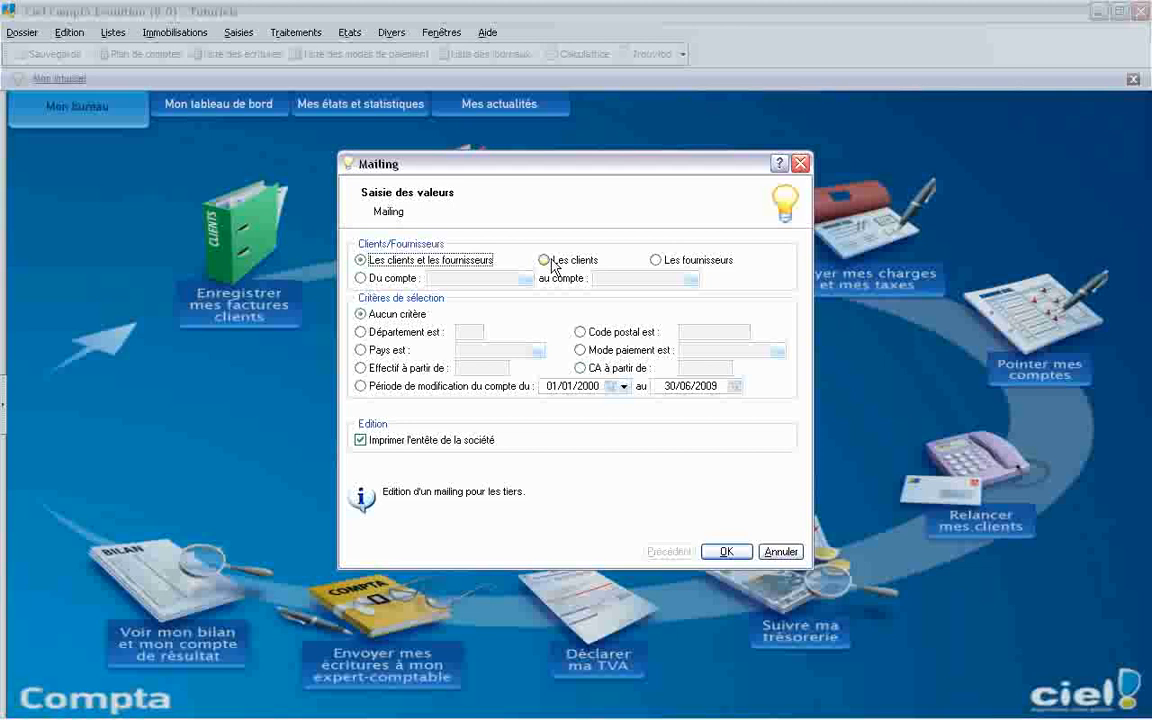
click(545, 260)
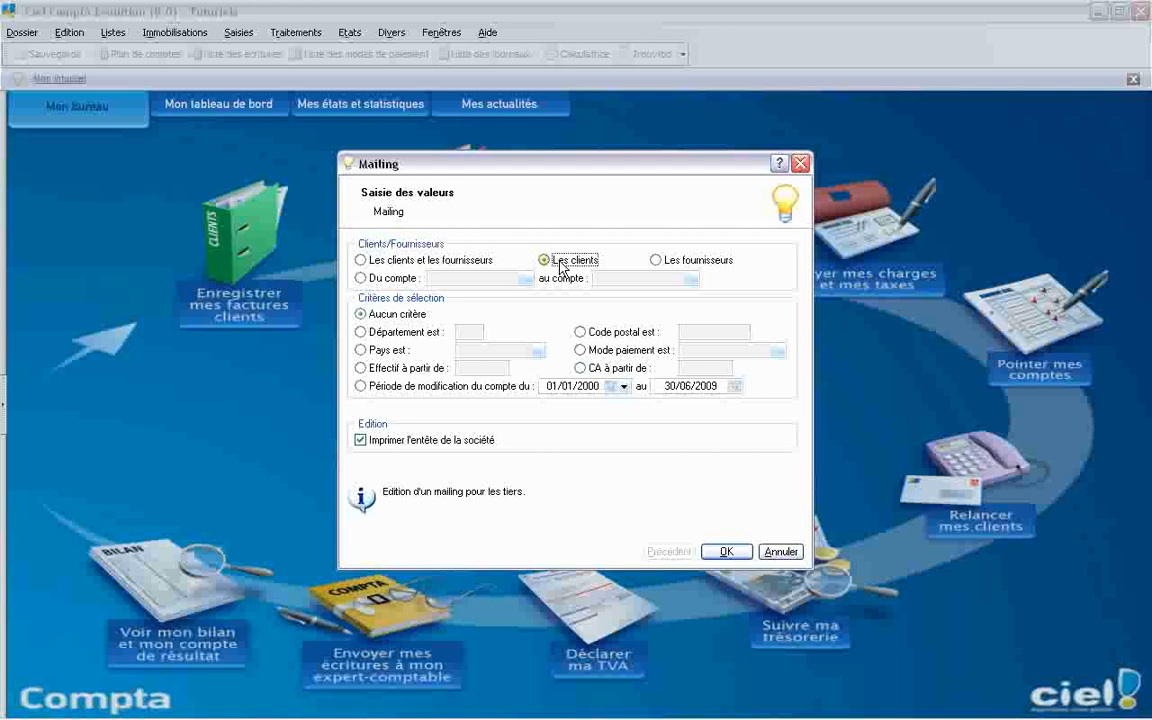
click(461, 279)
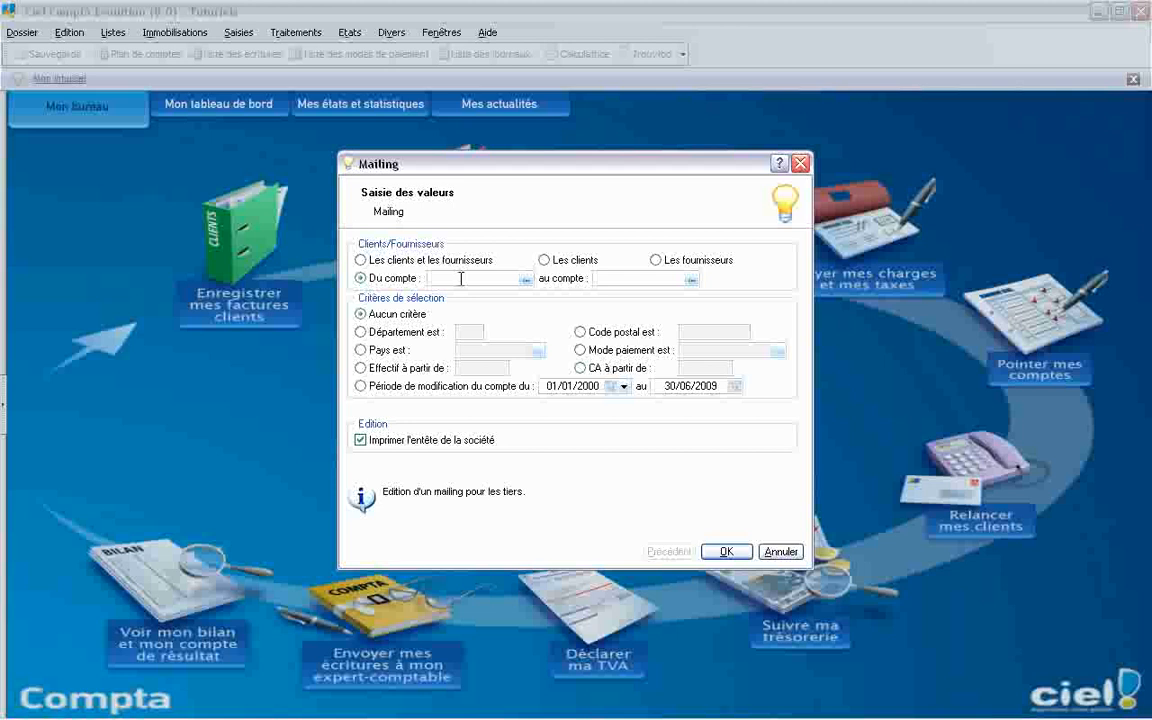
click(544, 260)
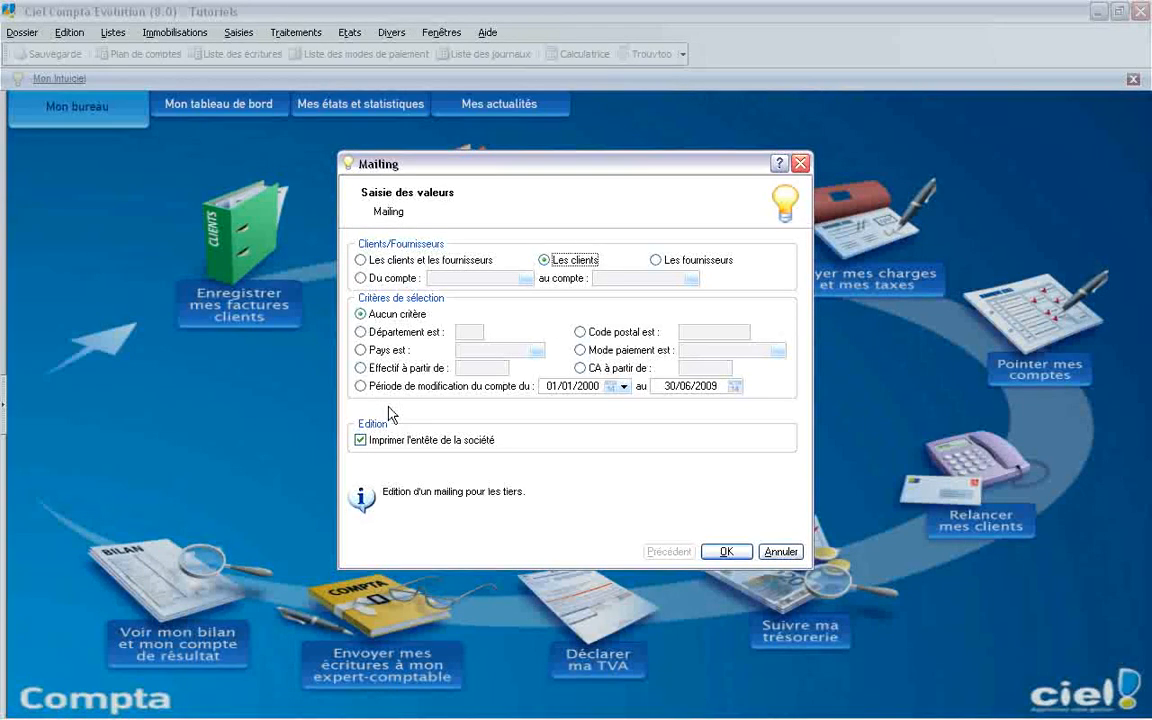
Try the mailing's selection criteria and the company header option, restoring Aucun critère and the printed header
click(405, 332)
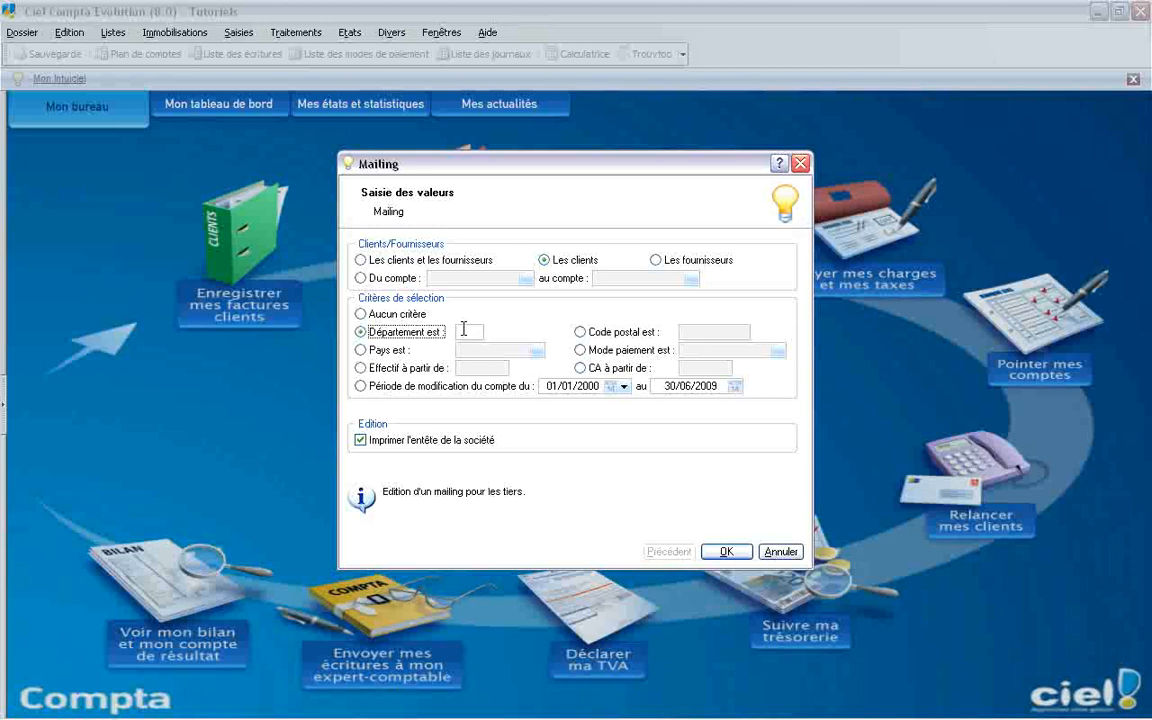
click(398, 351)
click(612, 354)
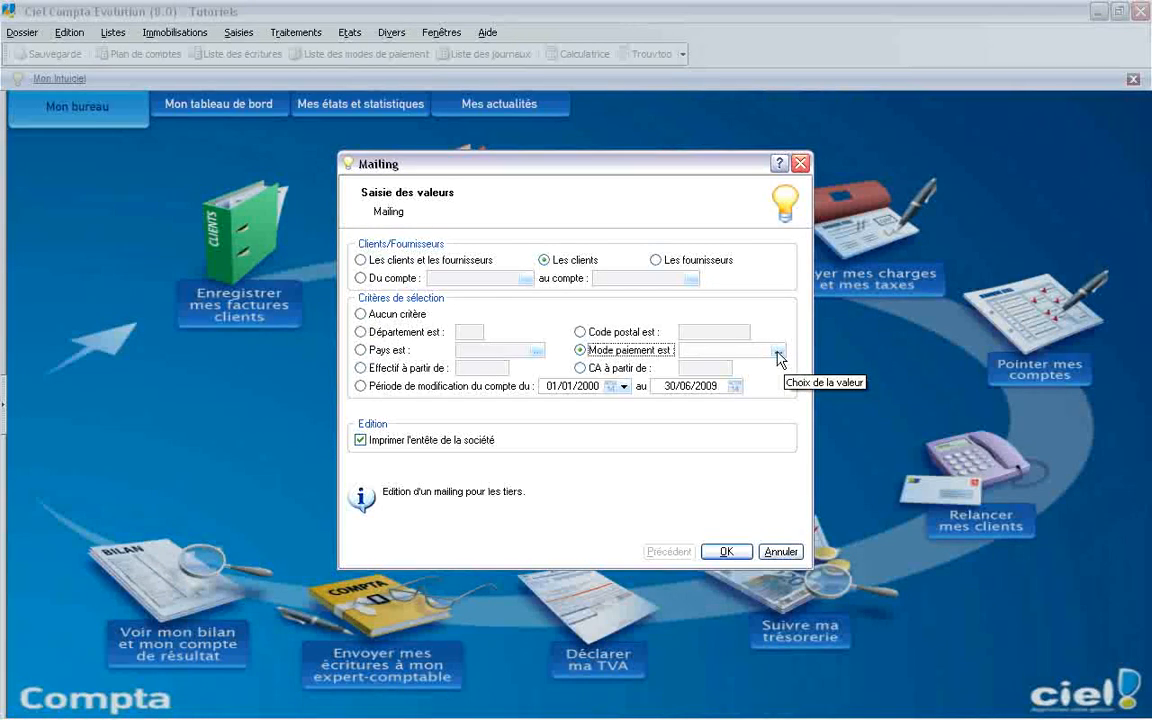
click(361, 368)
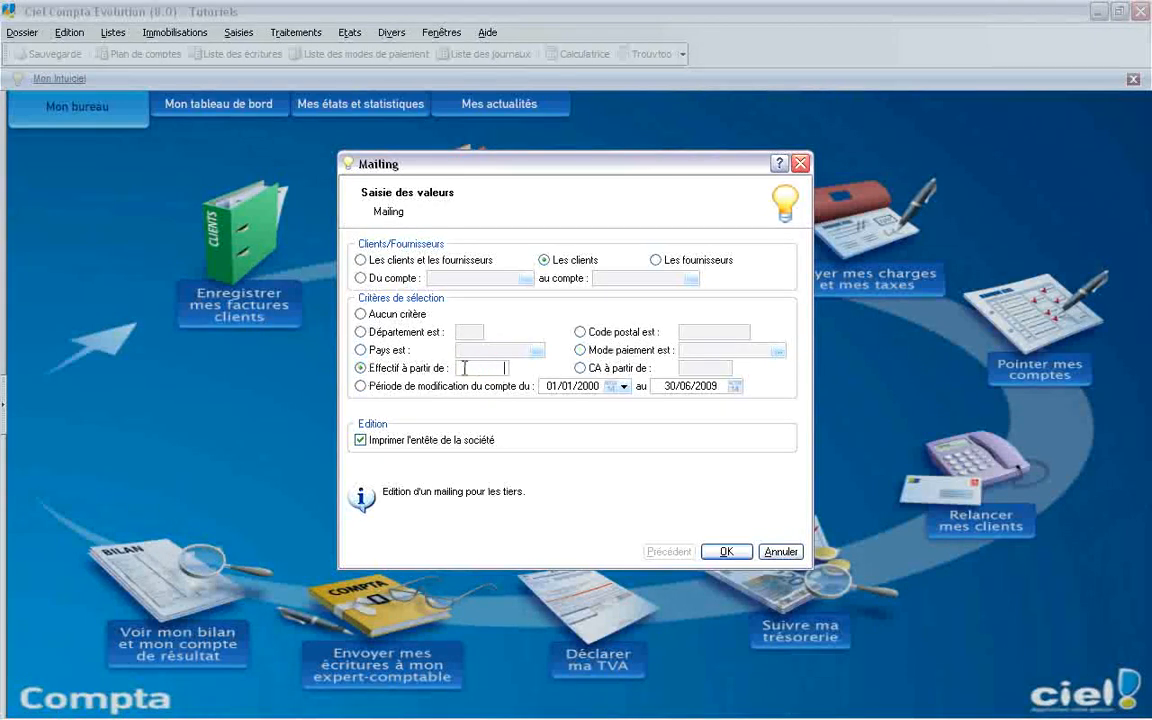
click(590, 369)
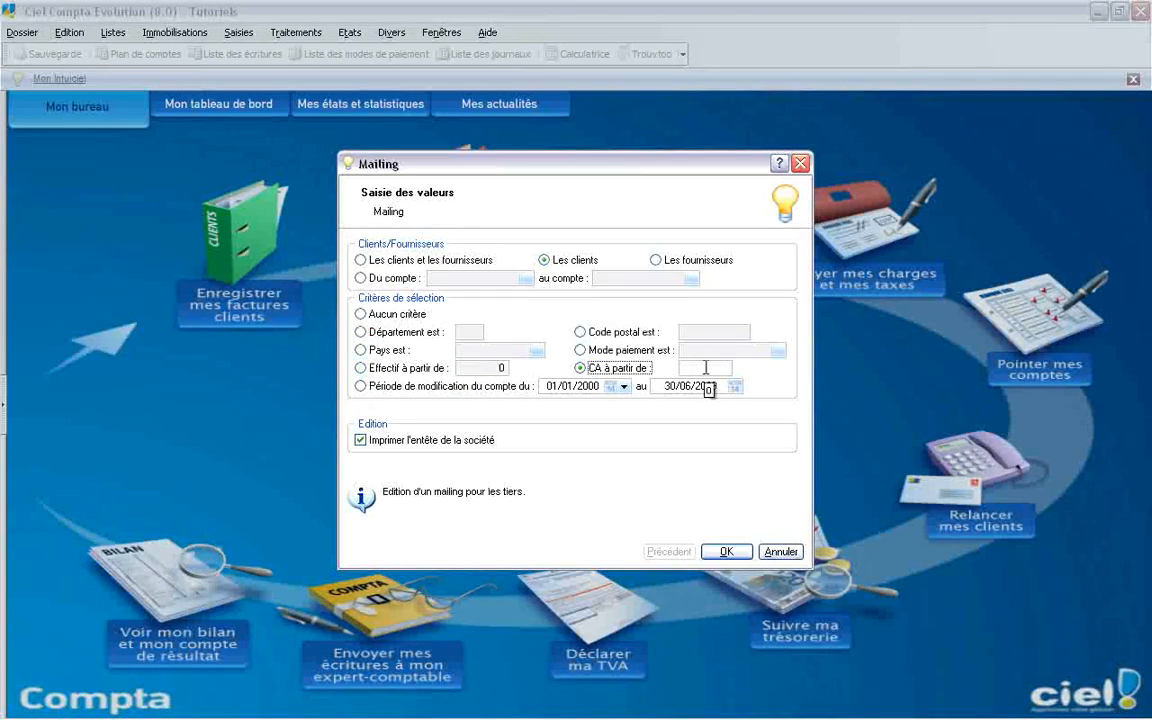
click(445, 387)
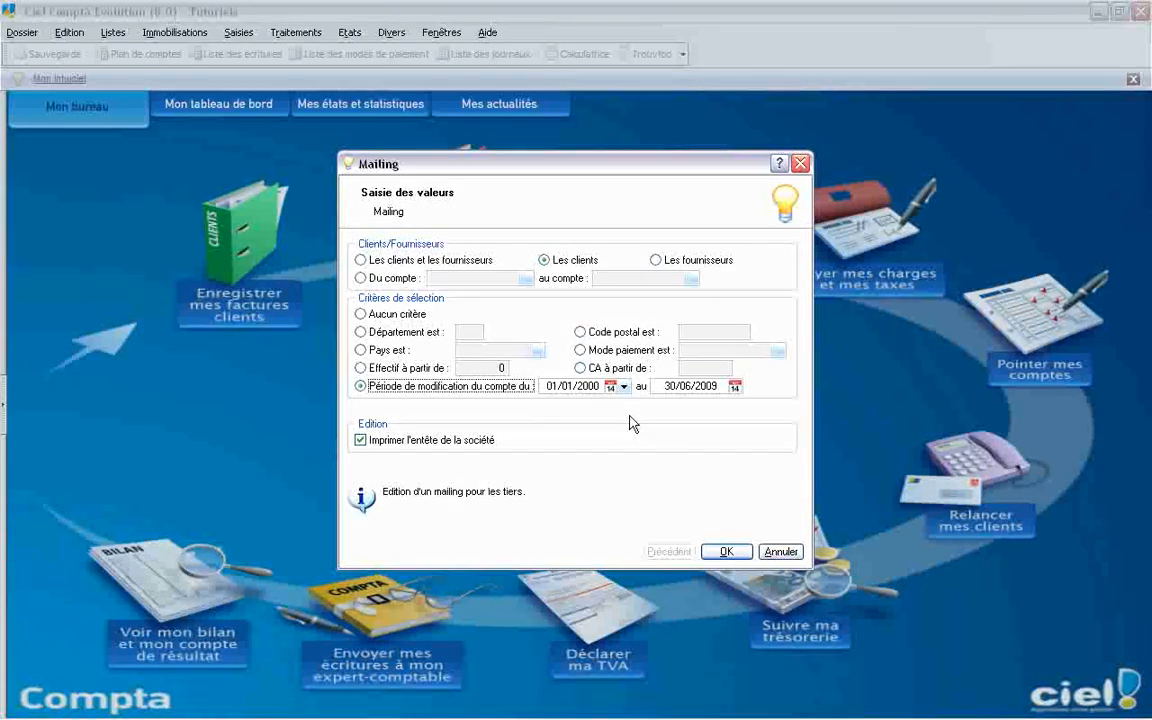
click(424, 442)
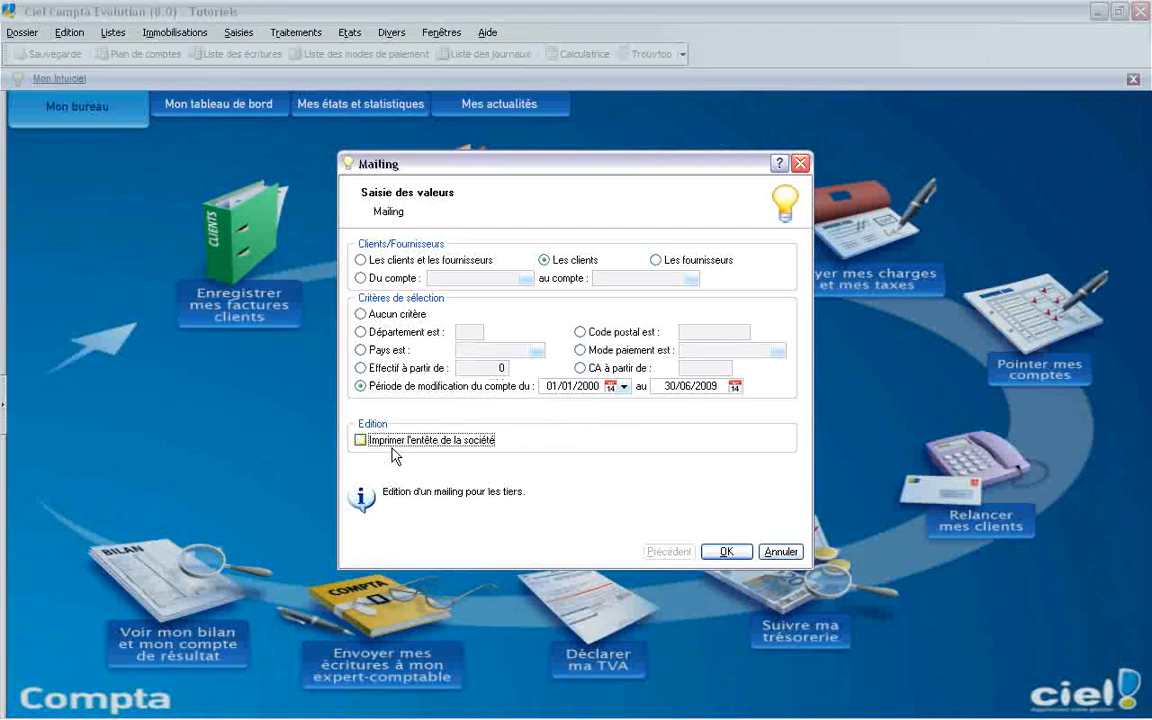
click(392, 445)
click(397, 316)
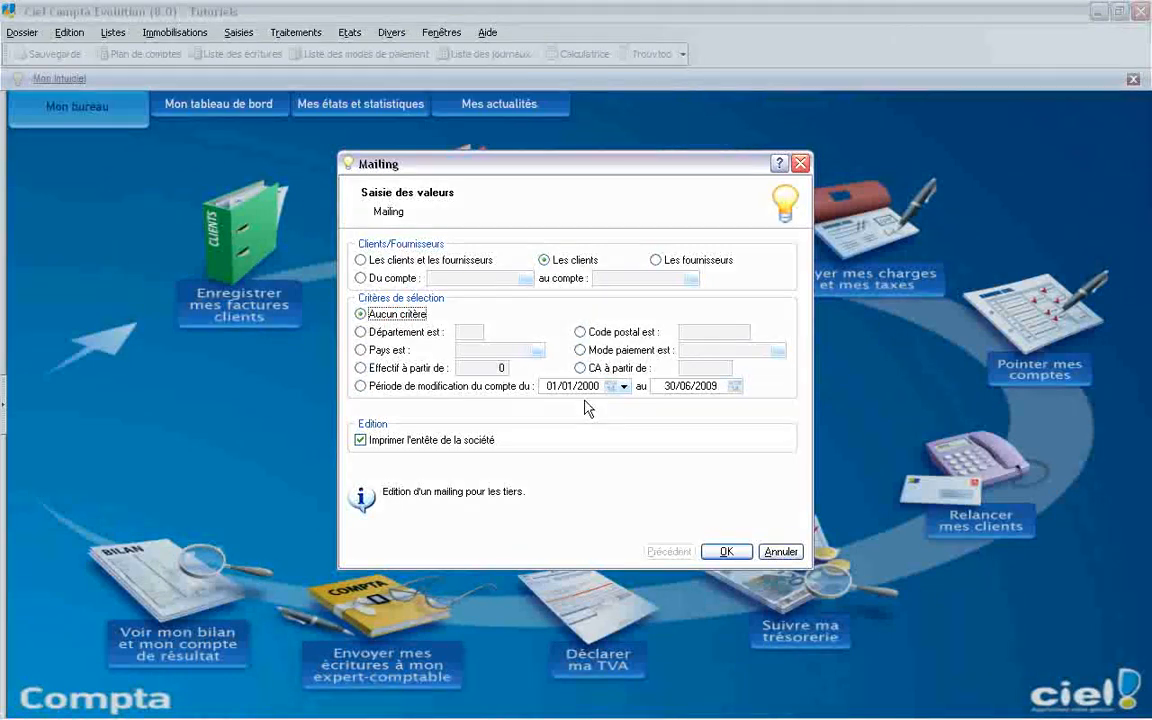
Generate the preview of the client mailing and look through the letter
click(734, 551)
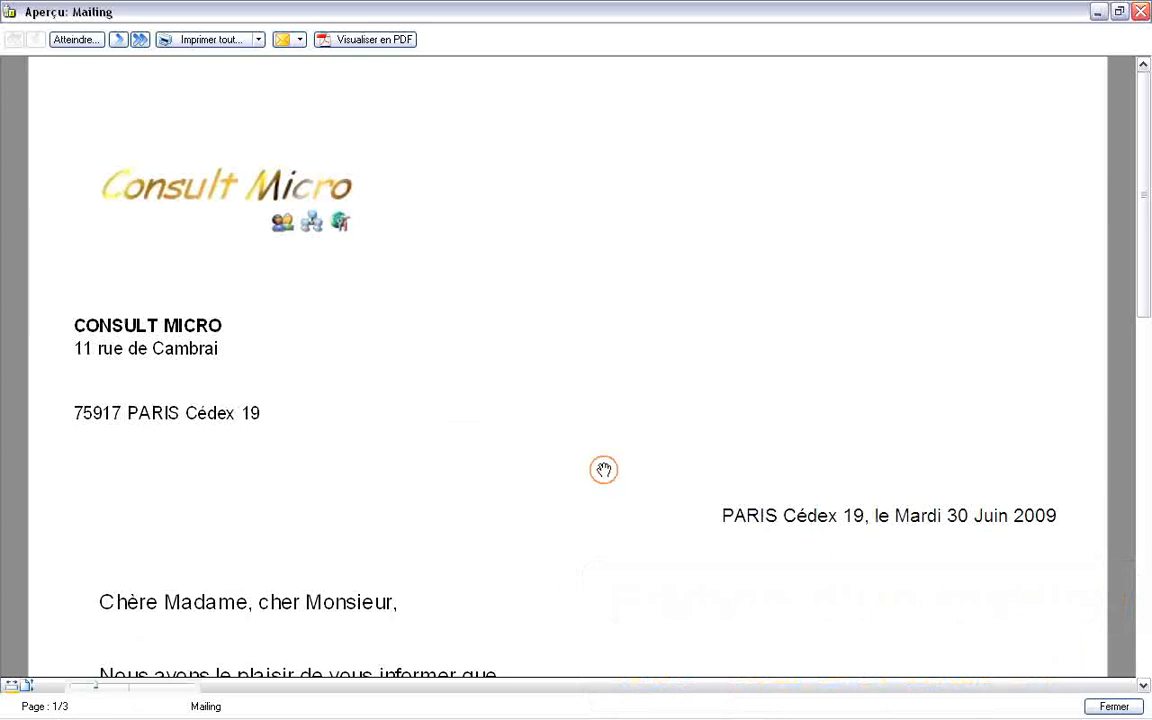
scroll(604, 470, down, 5)
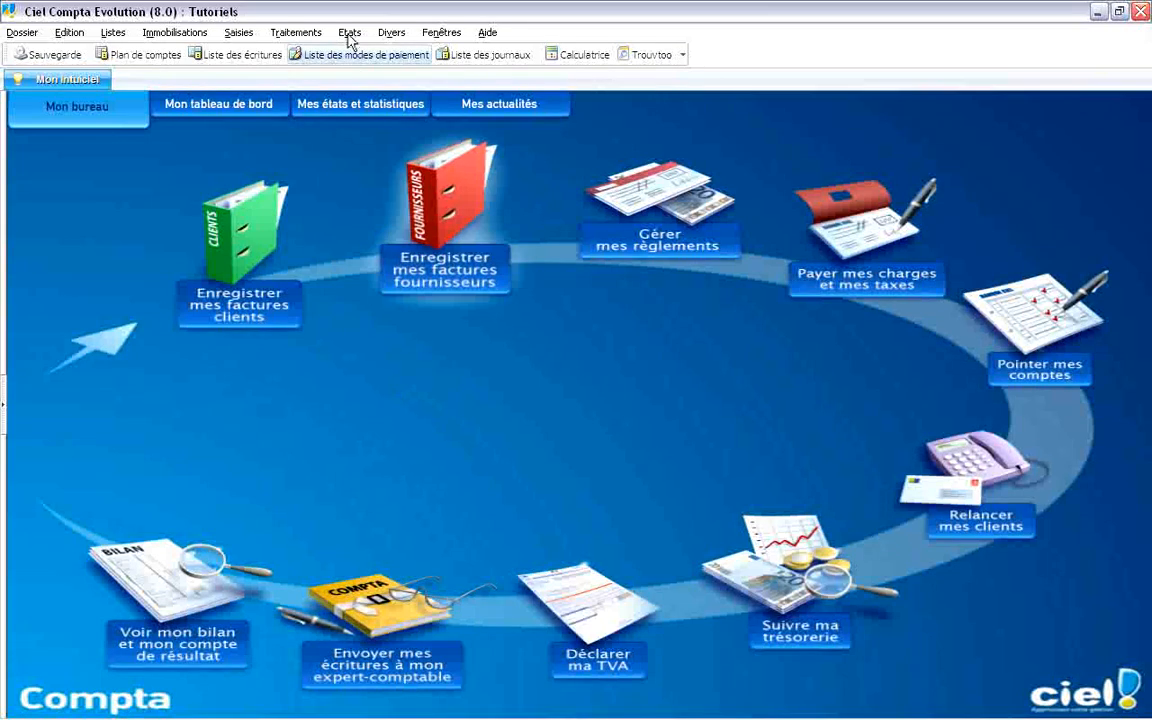
Open the mailing template for modification and open its letter body text for editing
click(349, 32)
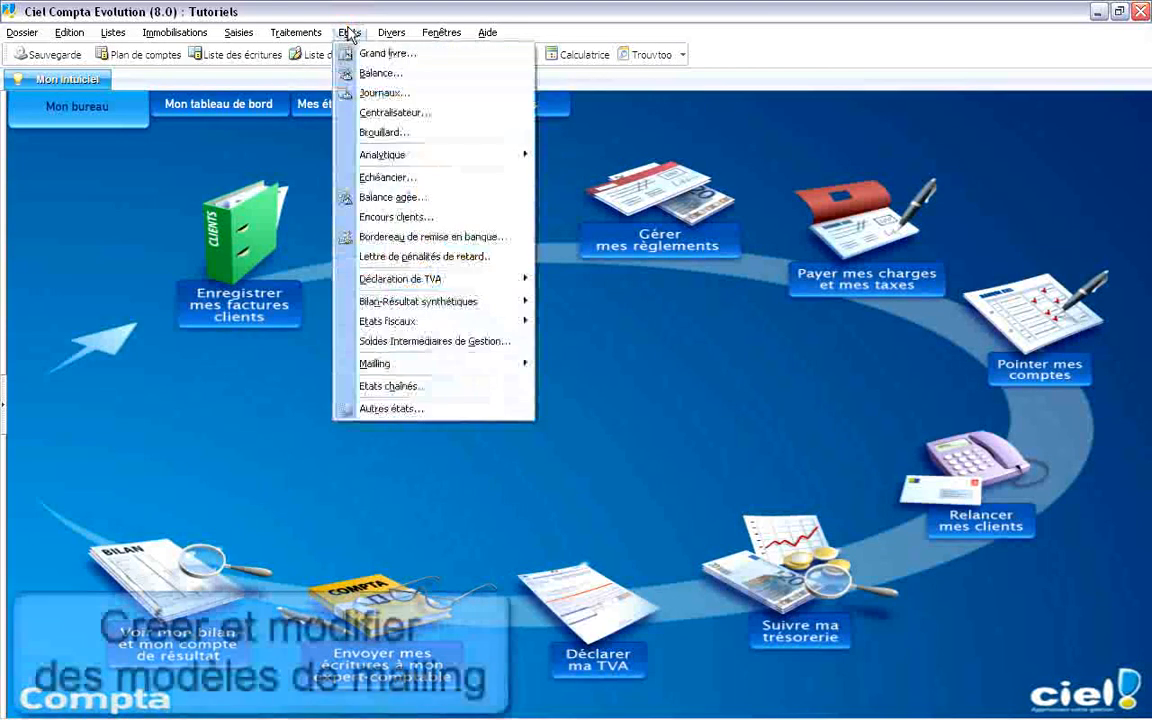
mouse_move(380, 364)
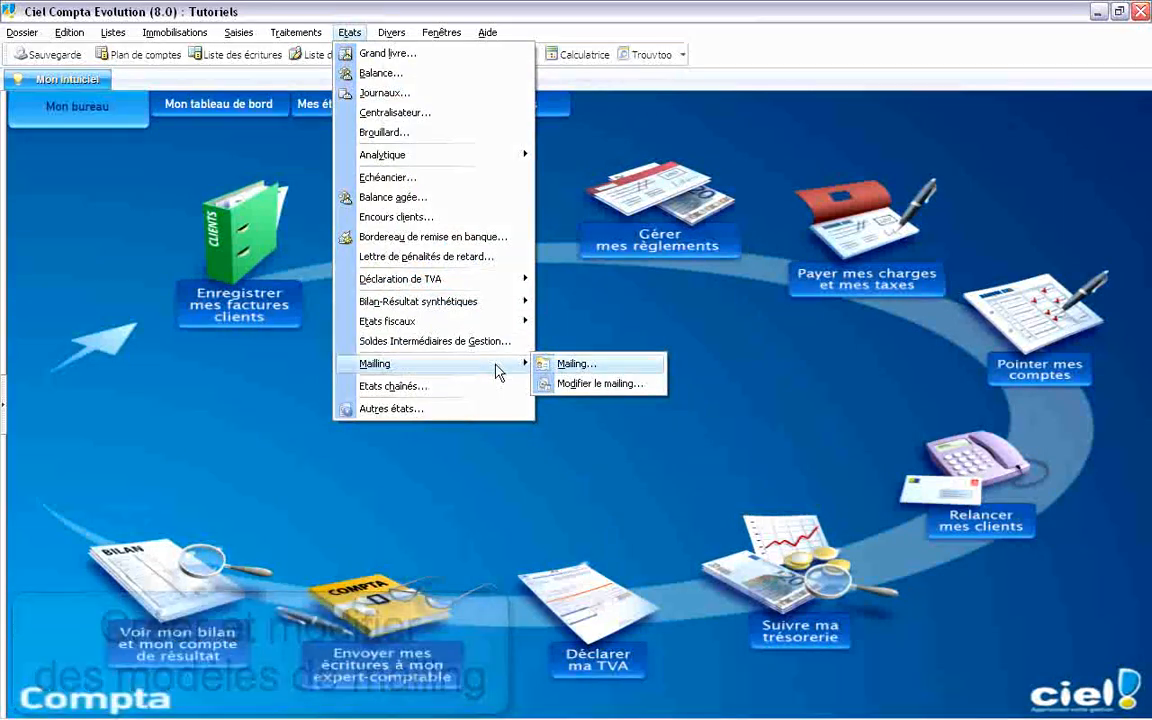
click(630, 383)
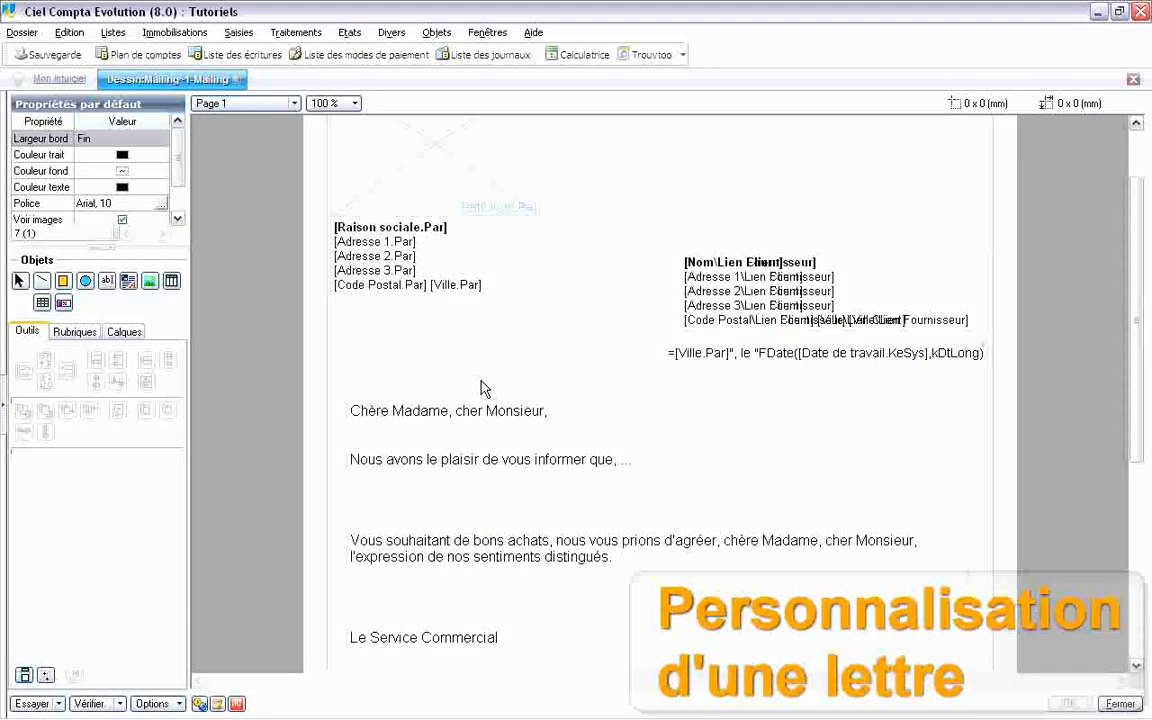
click(590, 500)
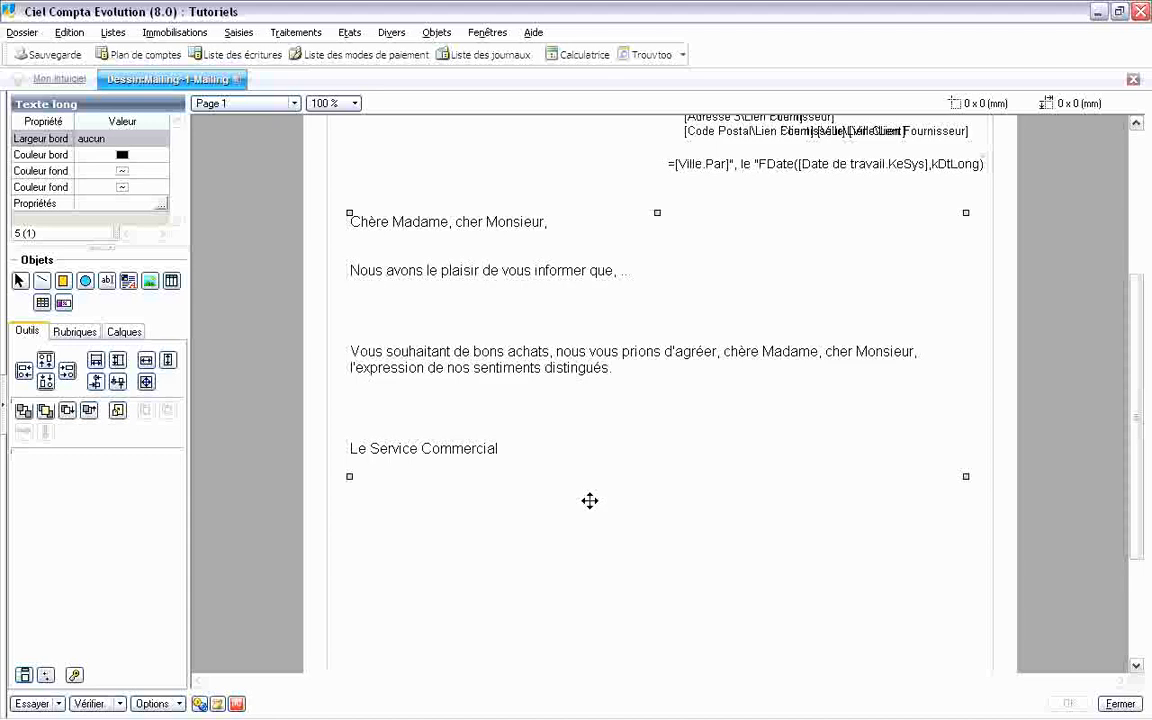
double_click(590, 500)
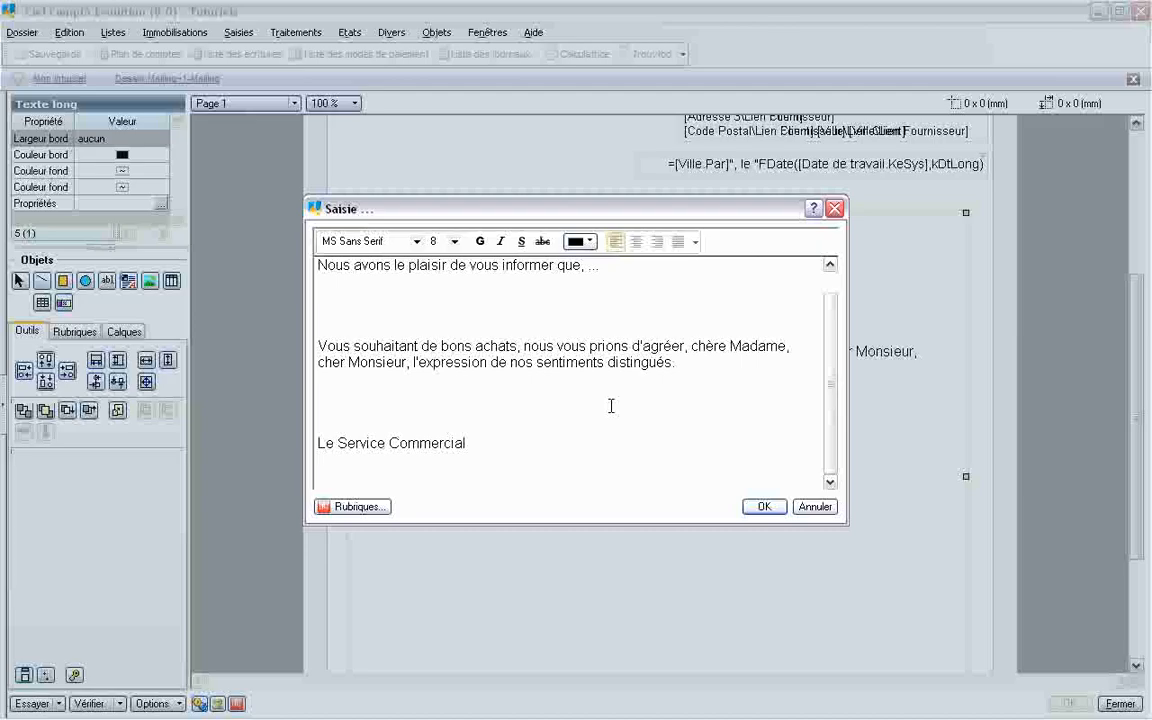
Replace the salutation "Chère Madame, cher Monsieur" with "Bonjour" and add the line "Promotions !" below the introductory sentence
scroll(611, 406, up, 1)
drag(512, 265, 314, 265)
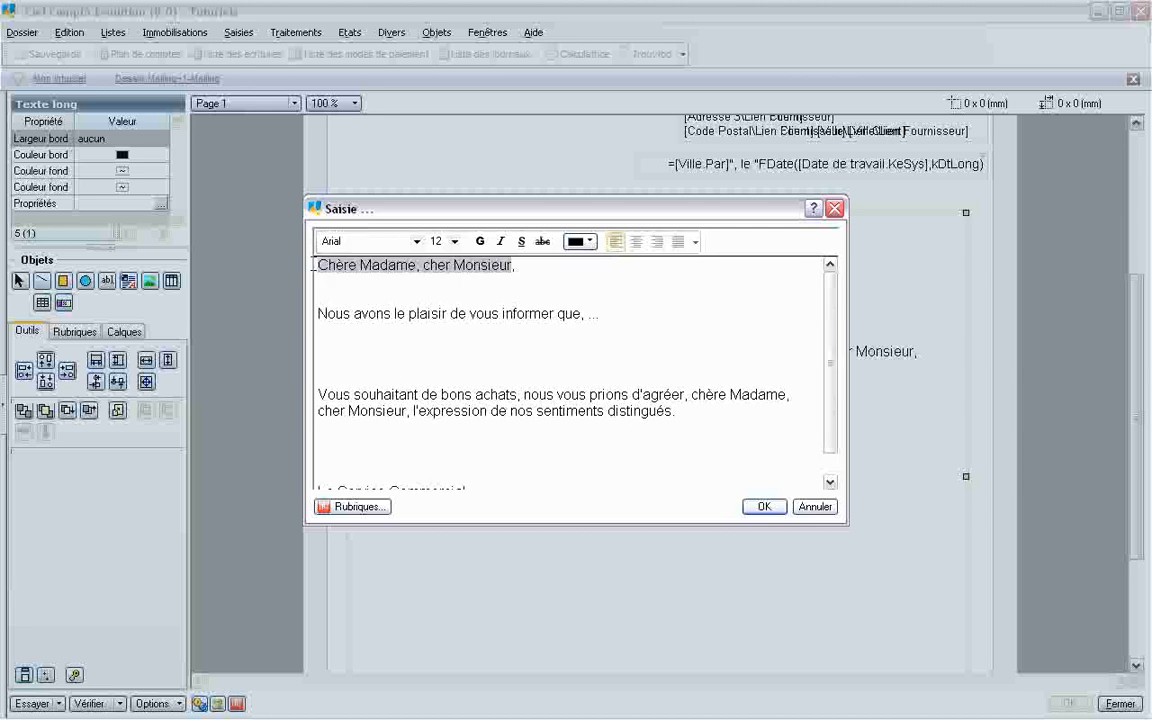
text(Bonjour)
click(406, 347)
text(Promotion)
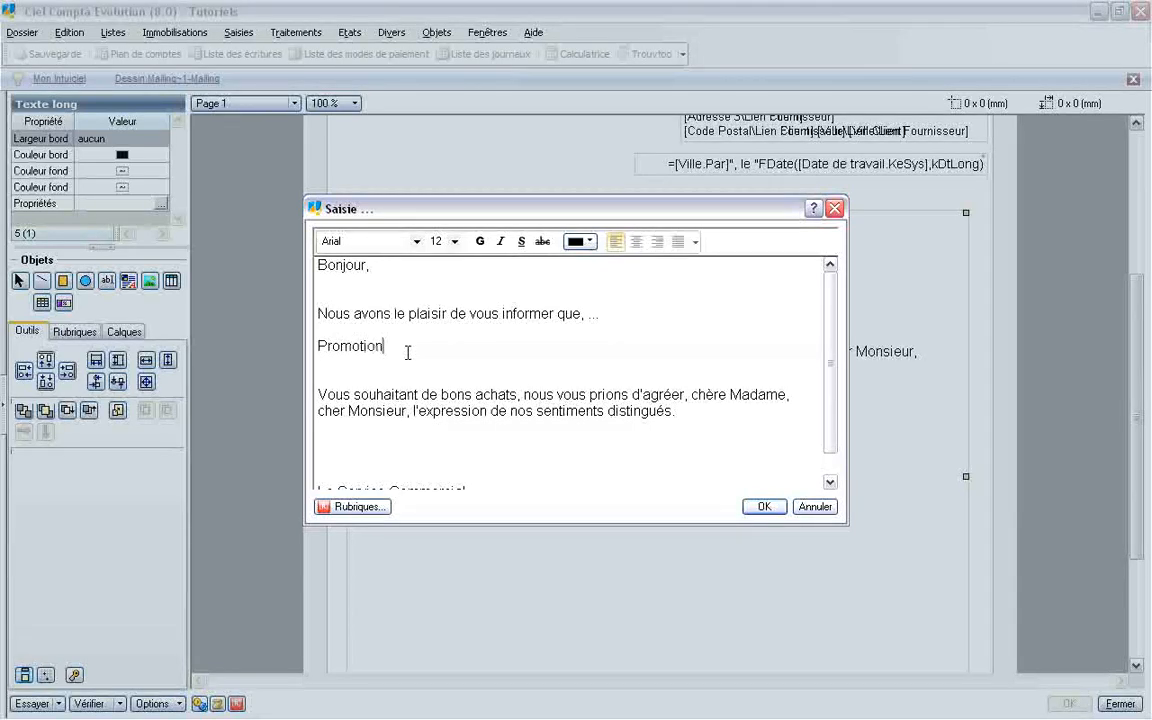
text(s !)
Format "Promotions !" in bold blue, confirm the letter text and save the modified mailing template
drag(399, 346, 316, 346)
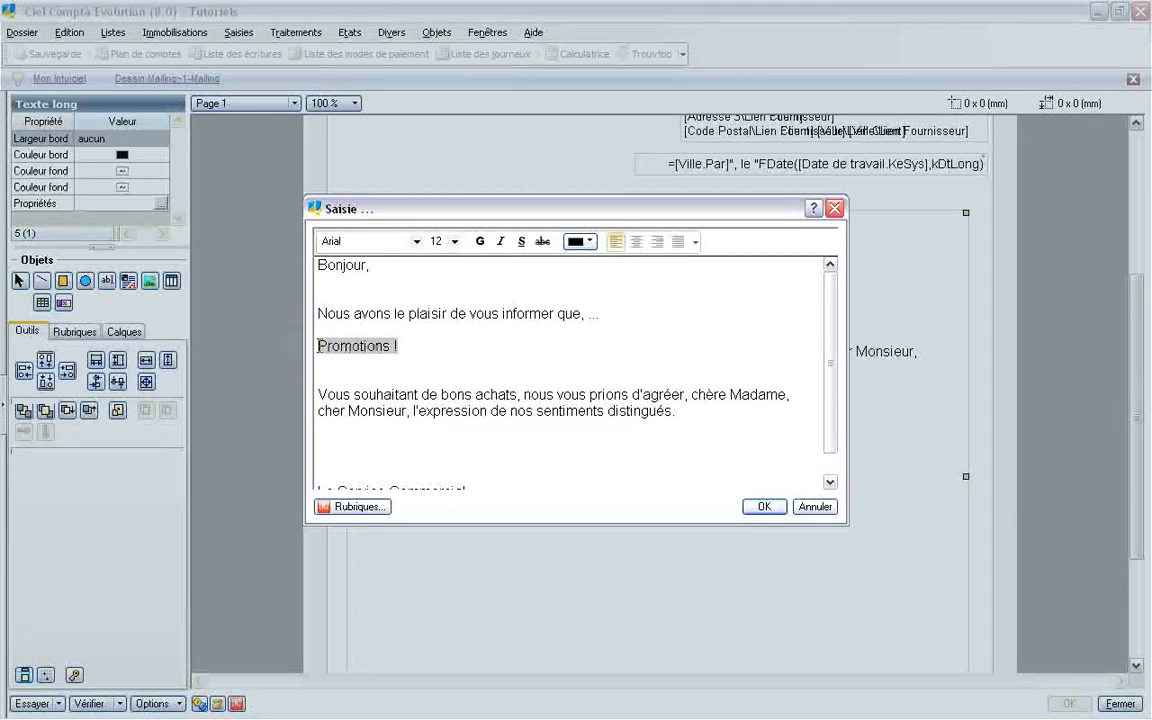
click(480, 241)
click(588, 241)
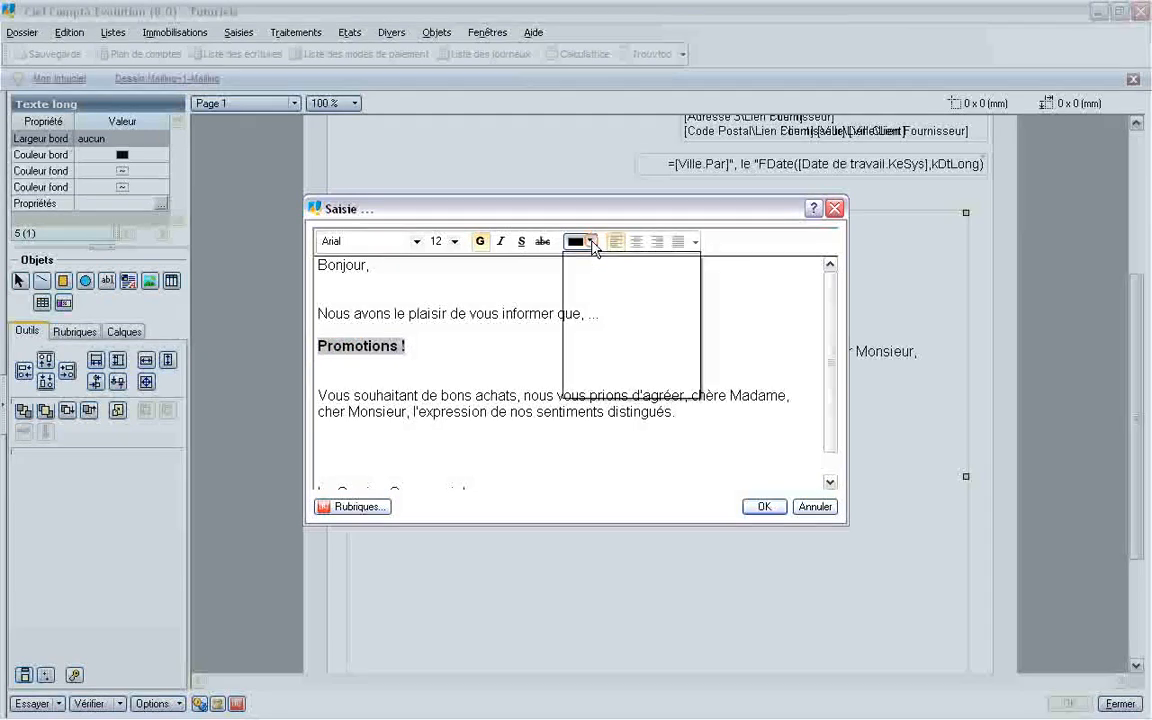
click(657, 279)
click(588, 364)
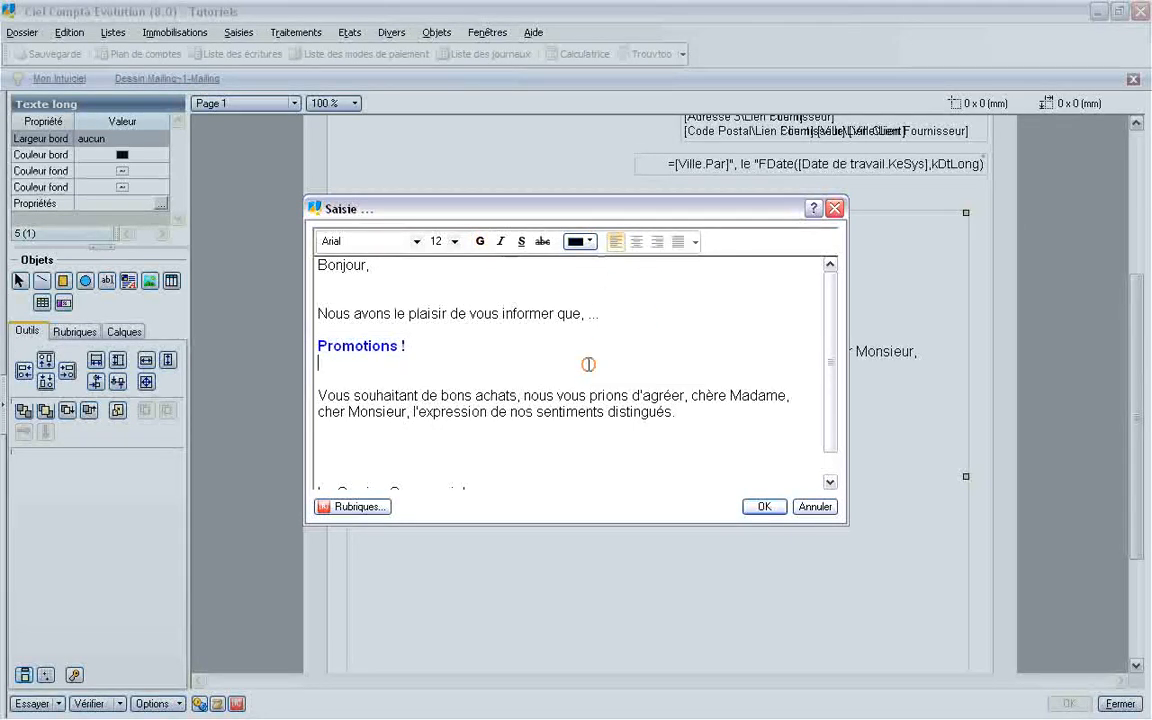
click(758, 507)
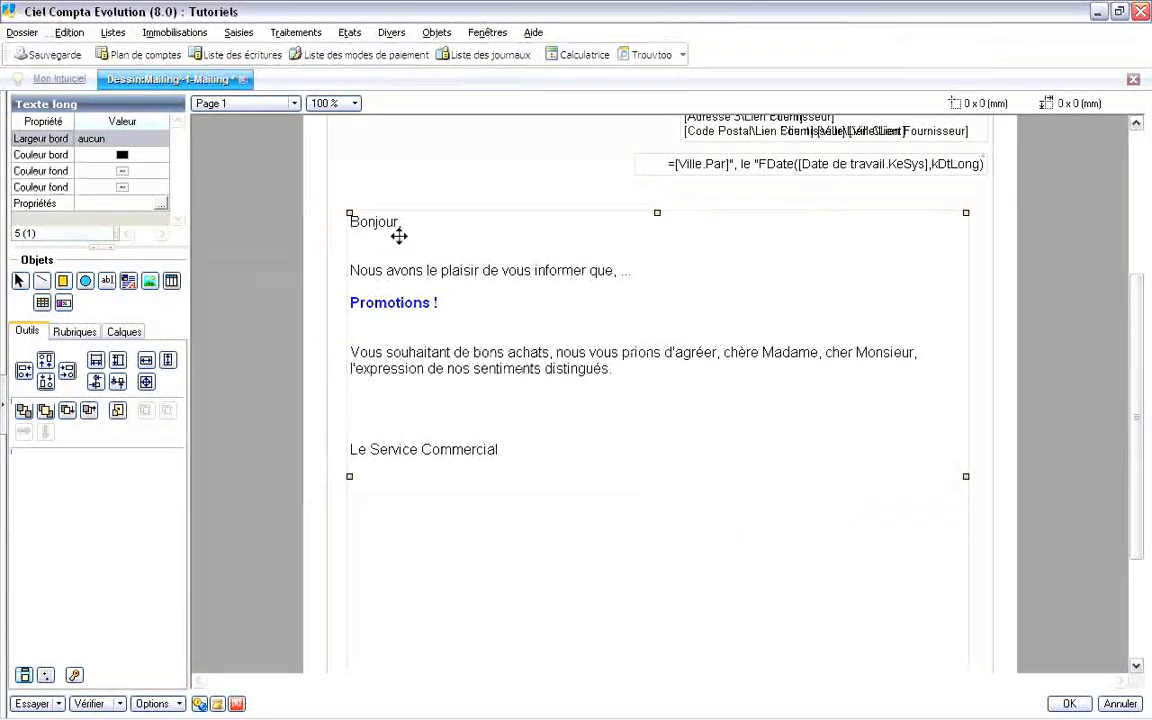
click(1068, 703)
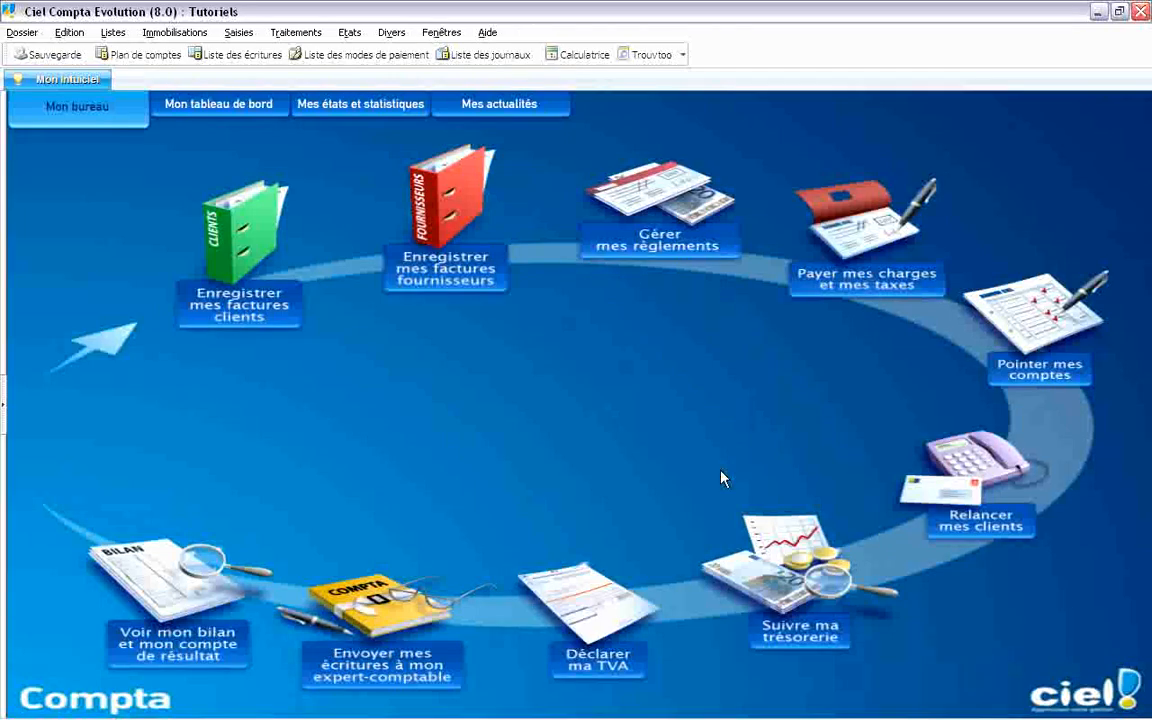
Run the mailing with the modified Mailing~1 template for Les clients, without any selection criterion
click(349, 32)
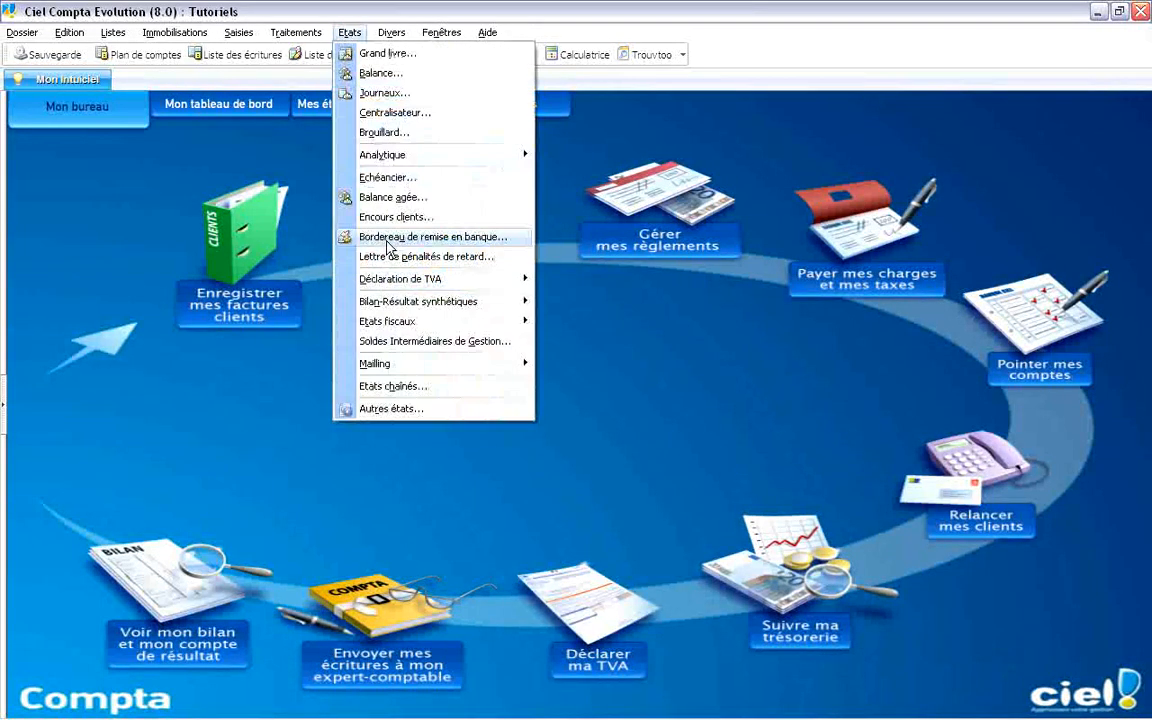
mouse_move(432, 363)
click(565, 363)
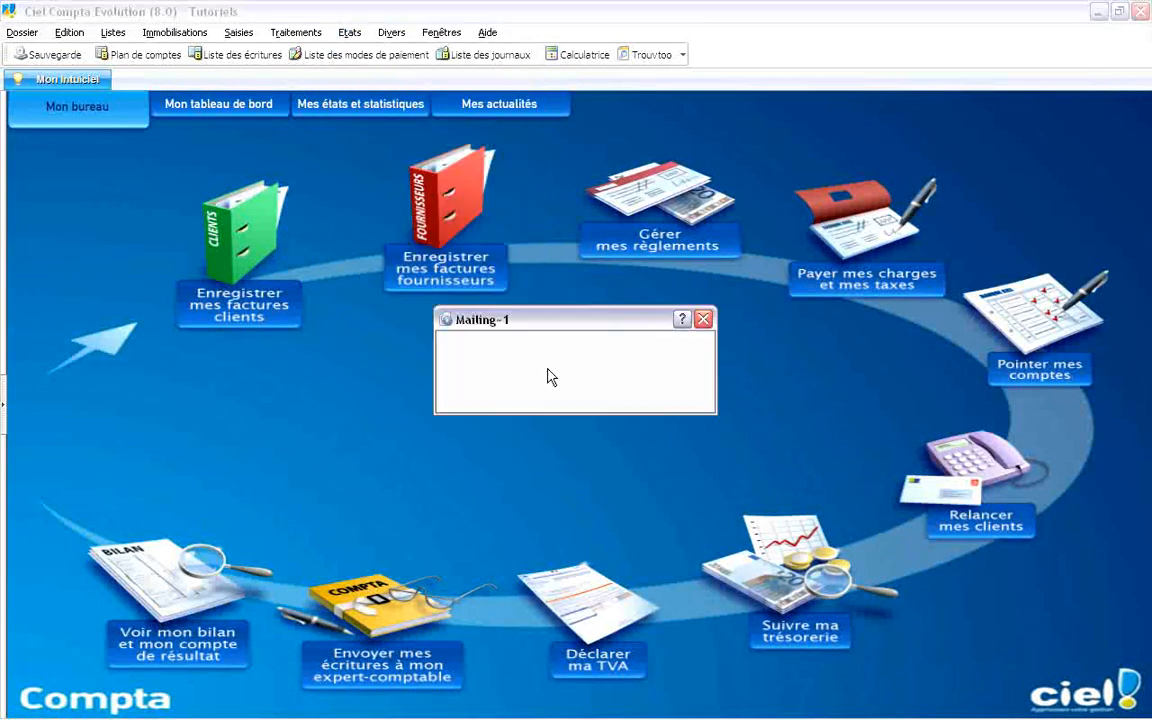
click(551, 372)
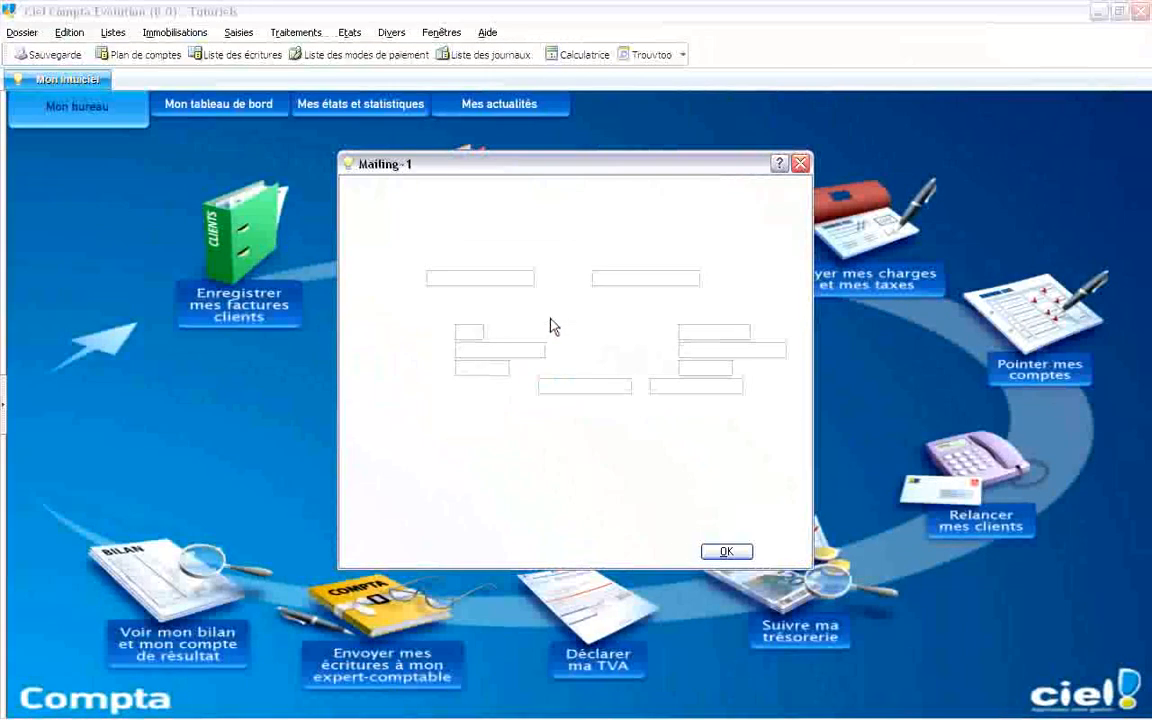
click(556, 262)
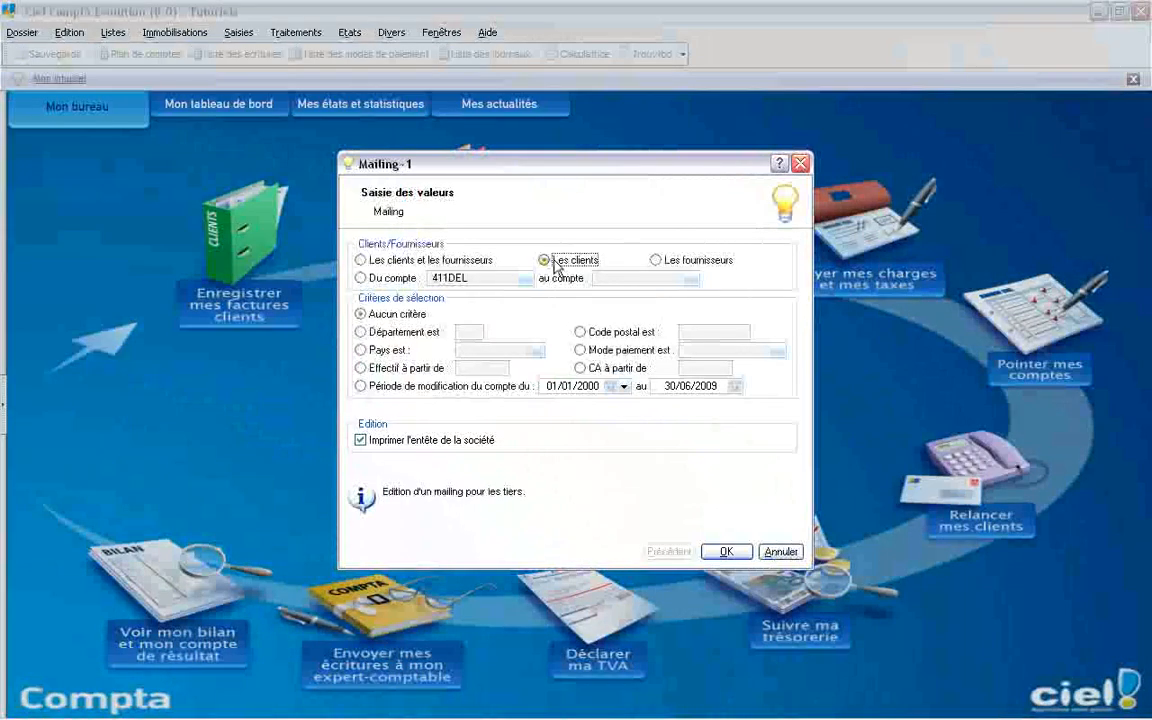
click(724, 551)
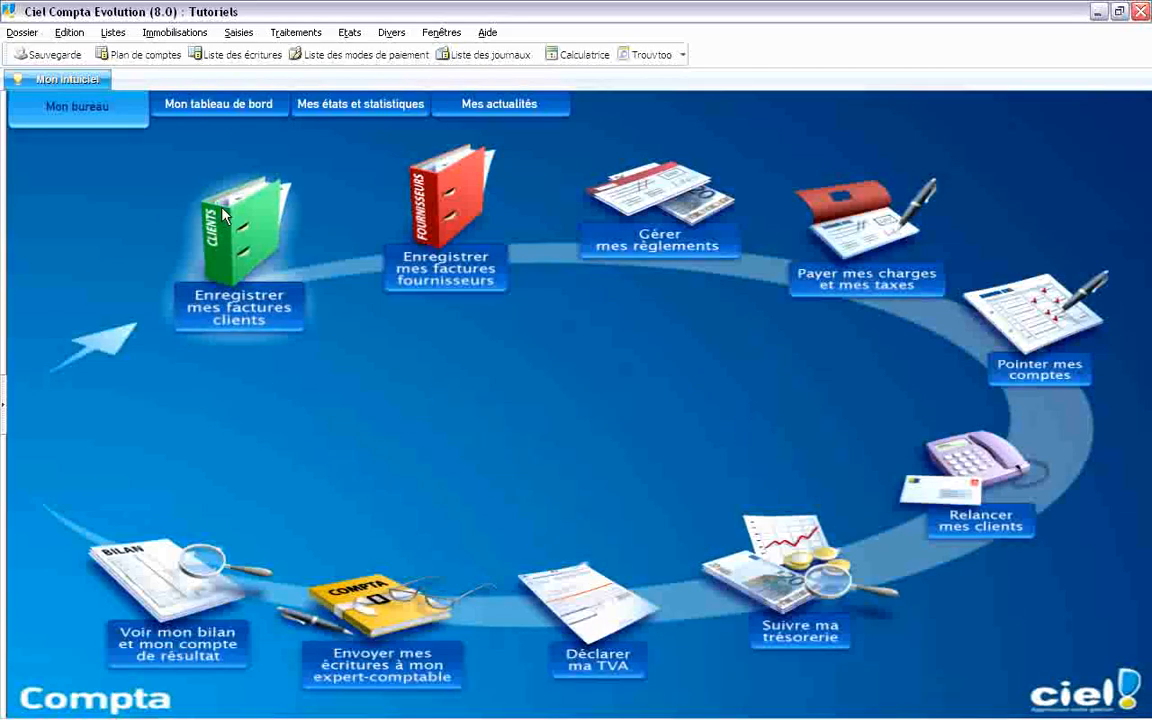
Open the list of customizable reports (Etats paramétrables)
click(38, 33)
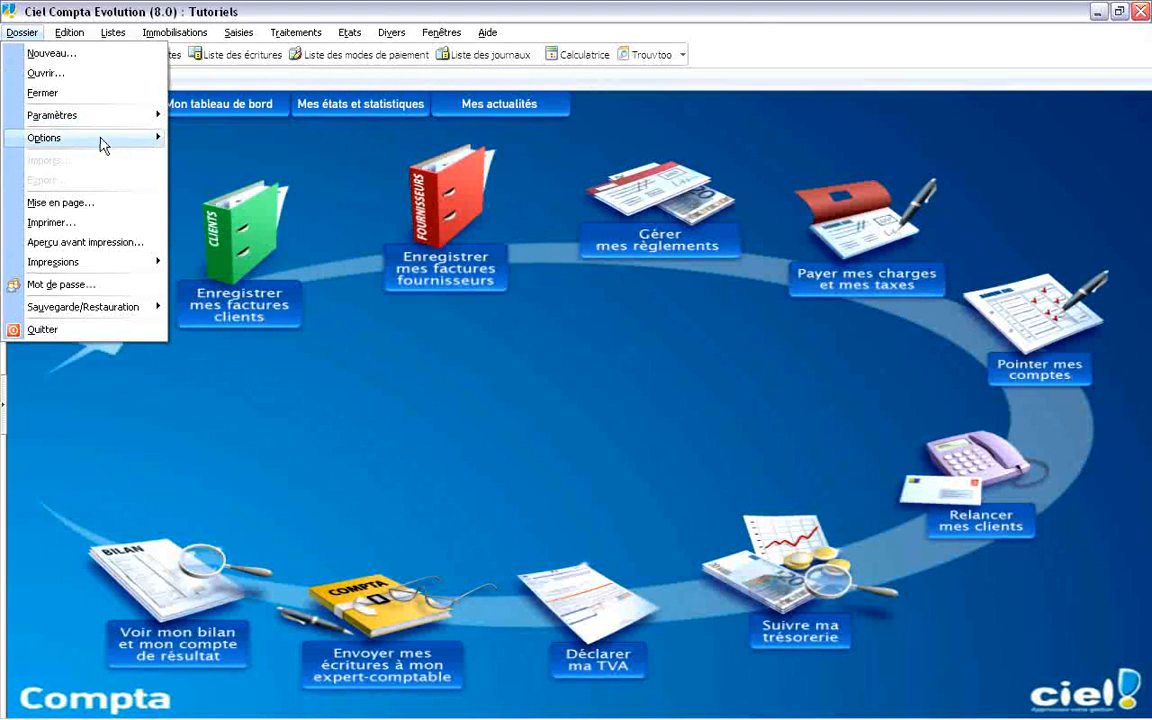
mouse_move(100, 145)
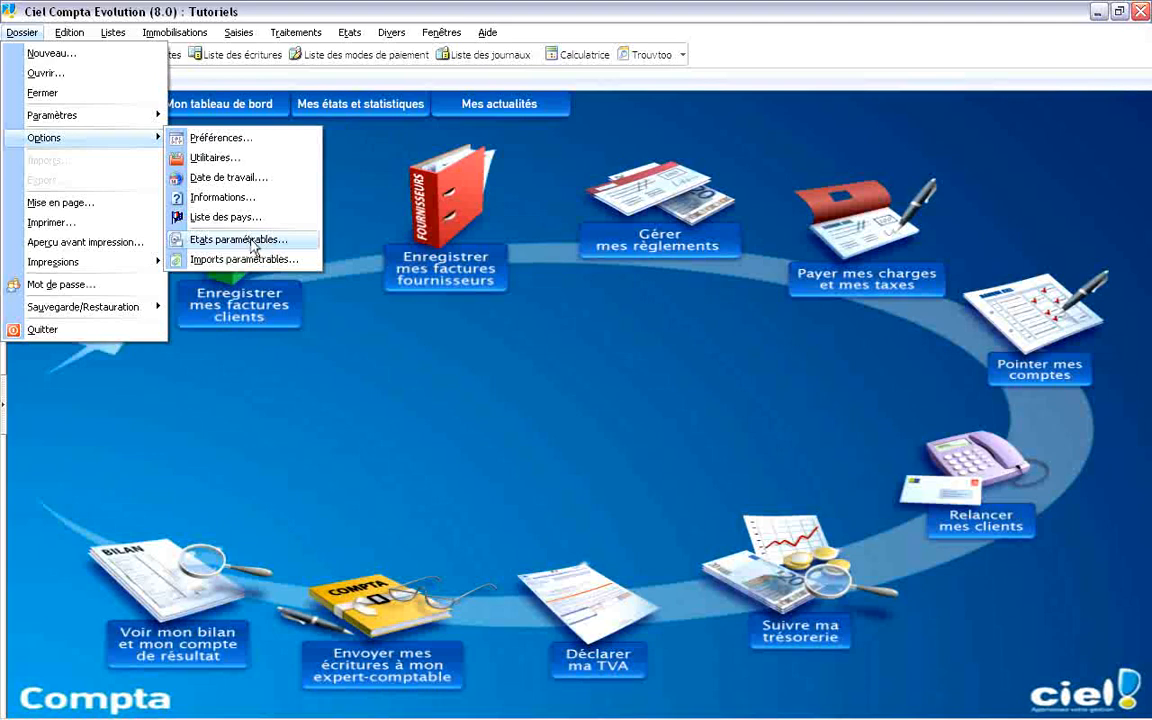
click(269, 247)
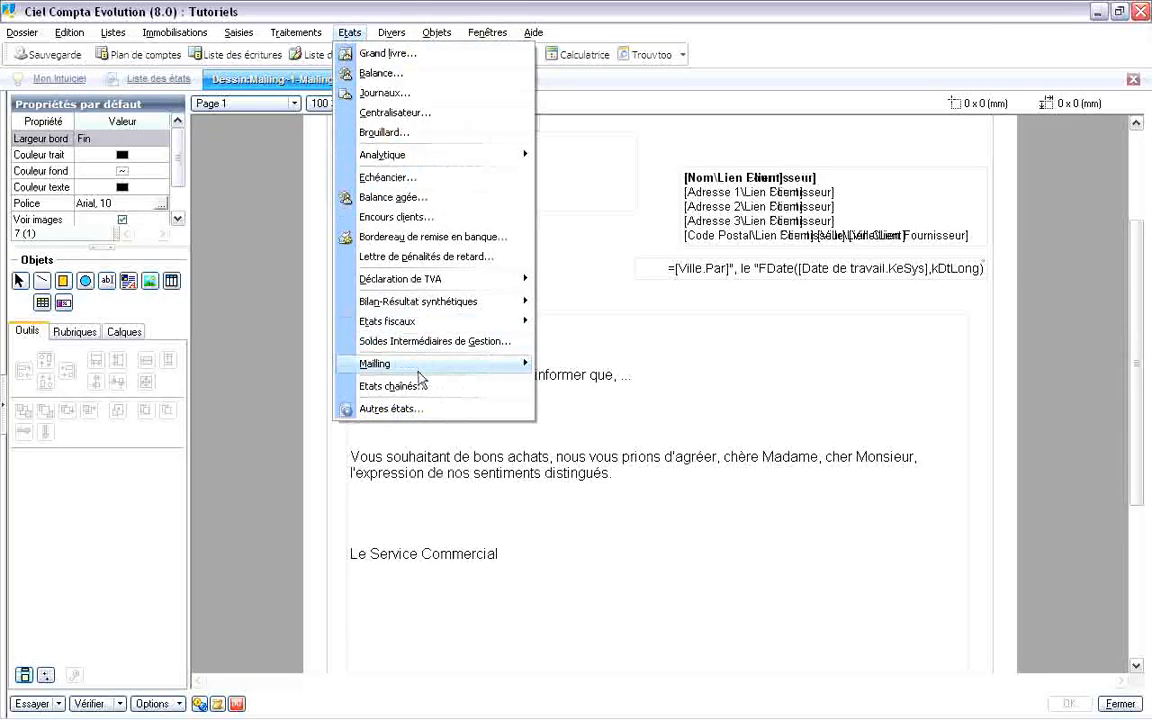
mouse_move(419, 368)
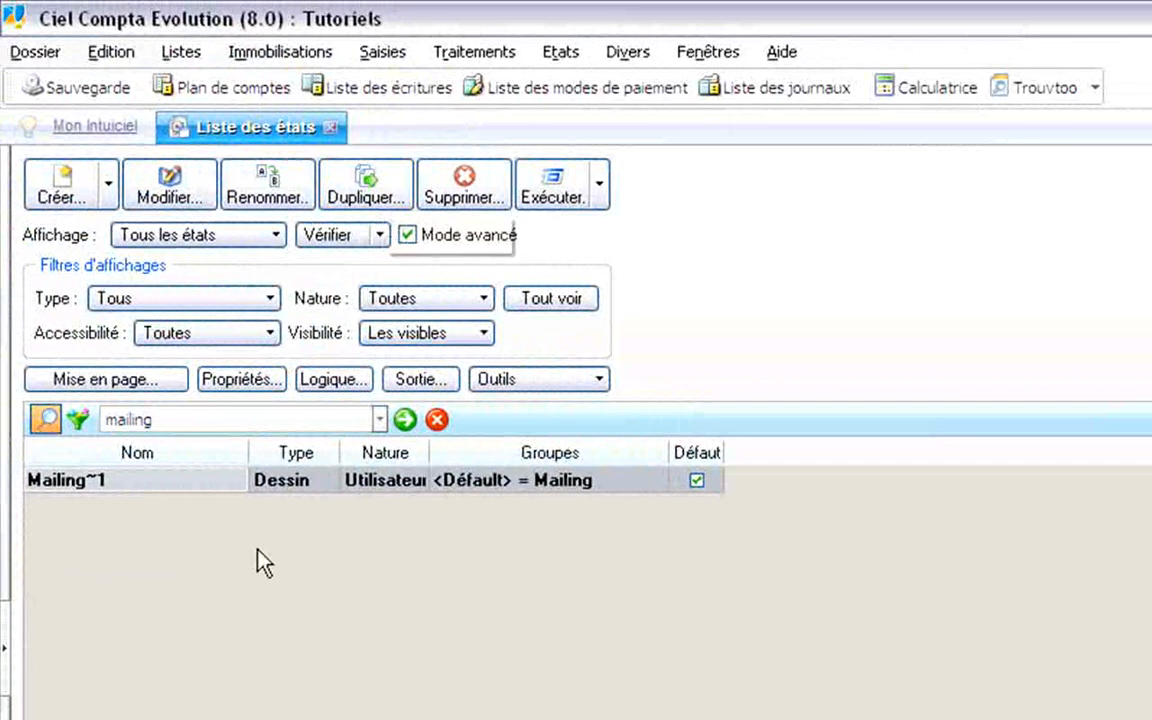
Duplicate the Mailing~1 template under the name "Promotion septembre 09"
click(365, 185)
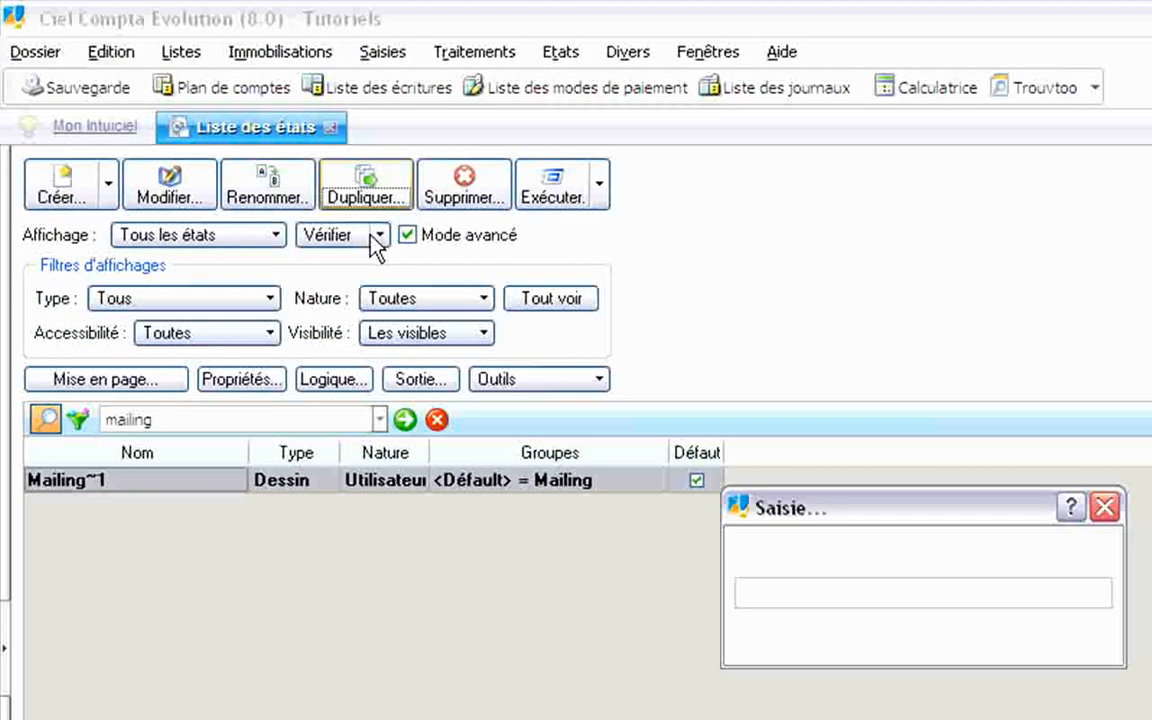
text(Promotion sep)
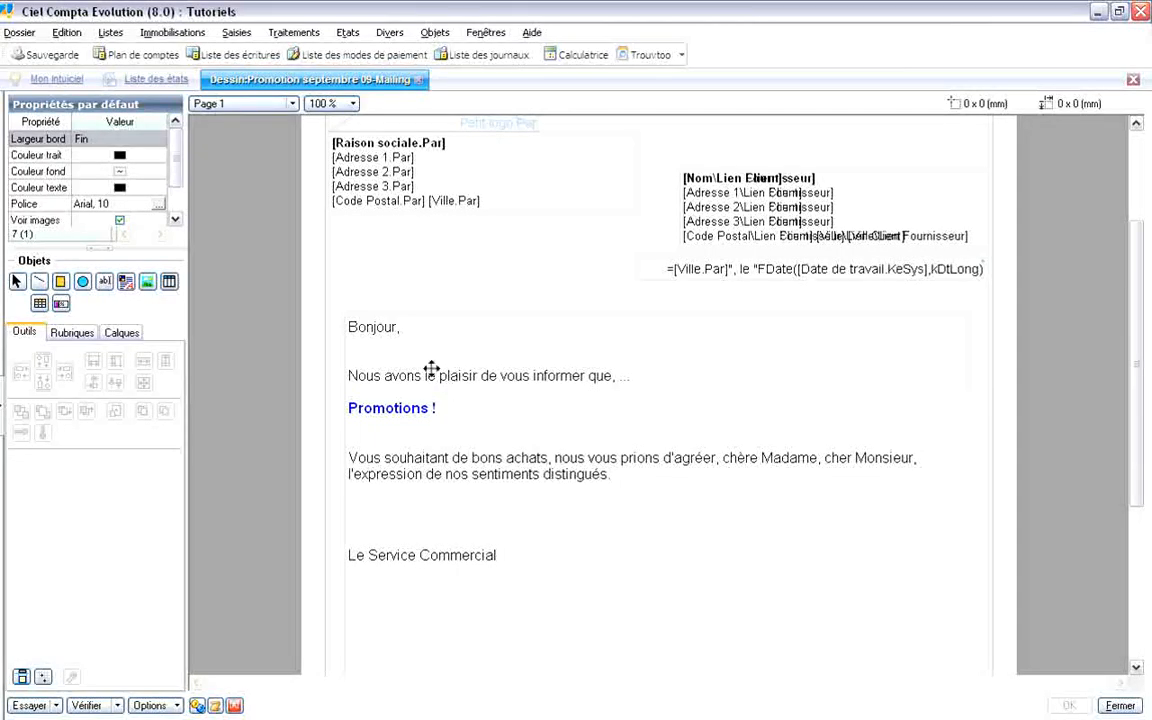
Replace the comma after "Bonjour" in the letter text with the linked client's Nom field, save the template and close the reports list
click(431, 368)
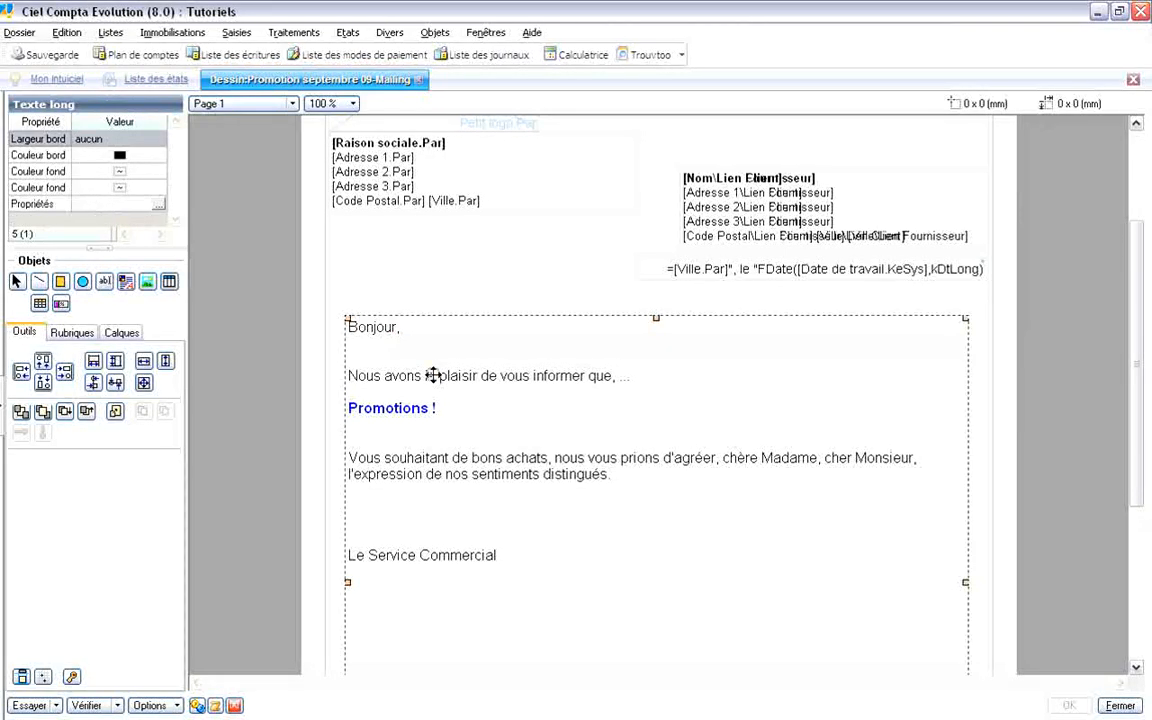
double_click(431, 375)
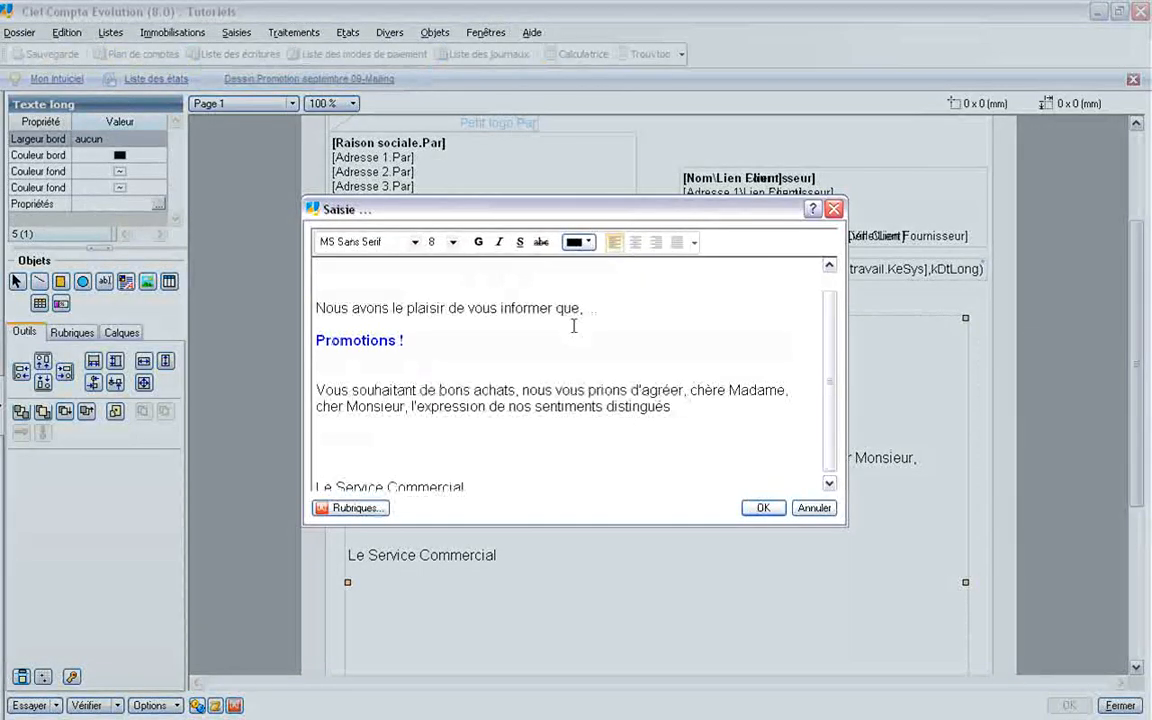
text(Bonjour,)
click(395, 287)
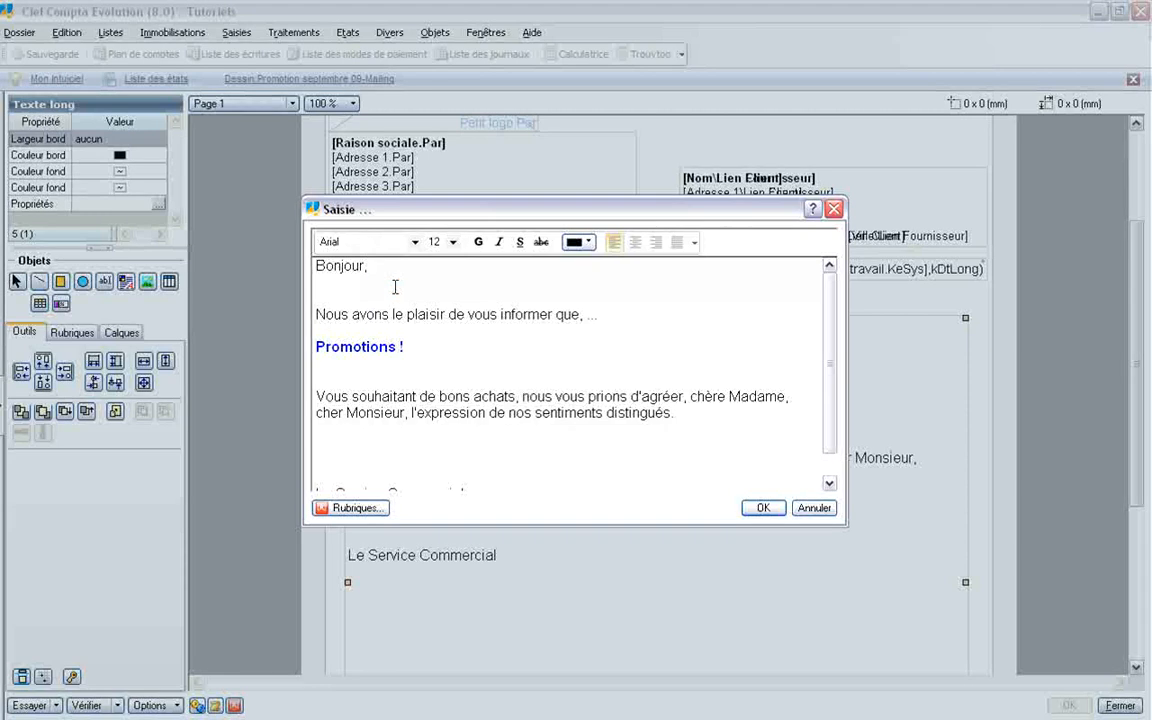
key(BackSpace)
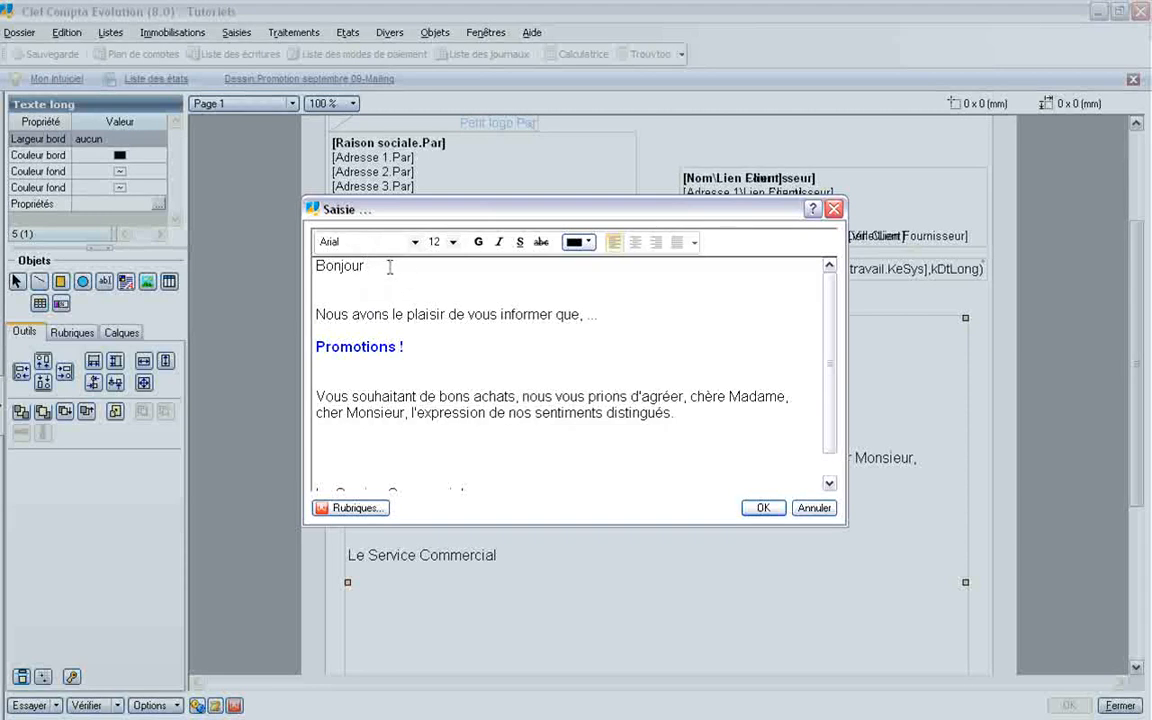
click(376, 516)
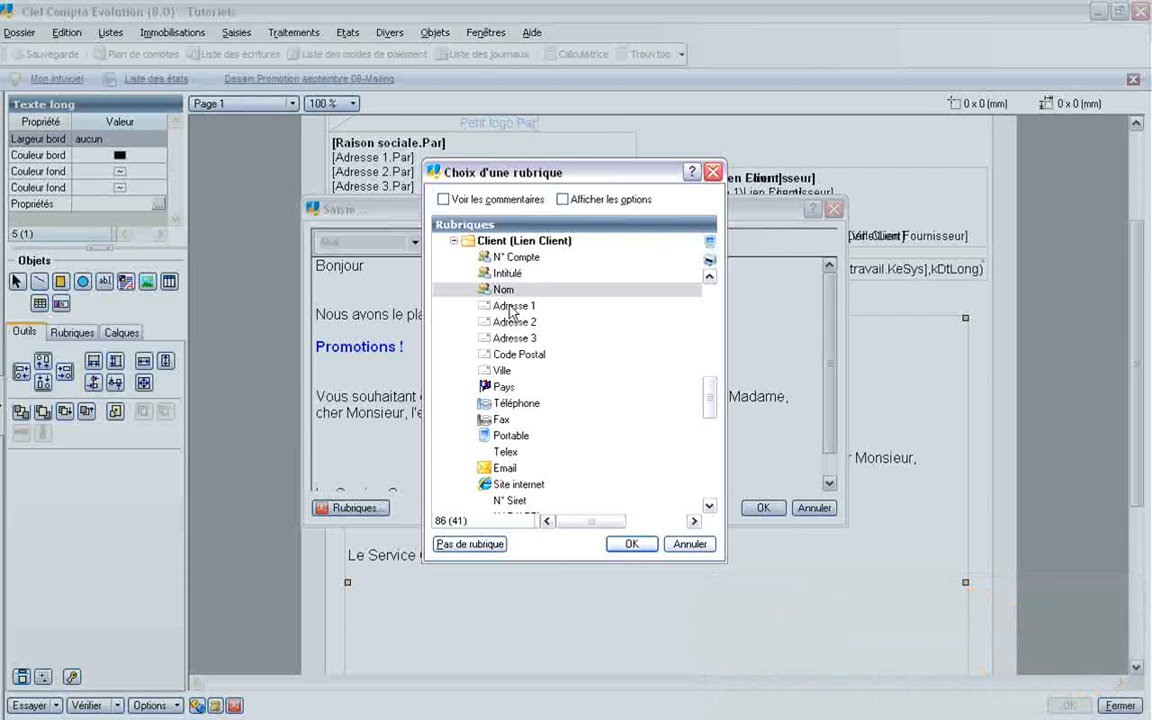
click(633, 544)
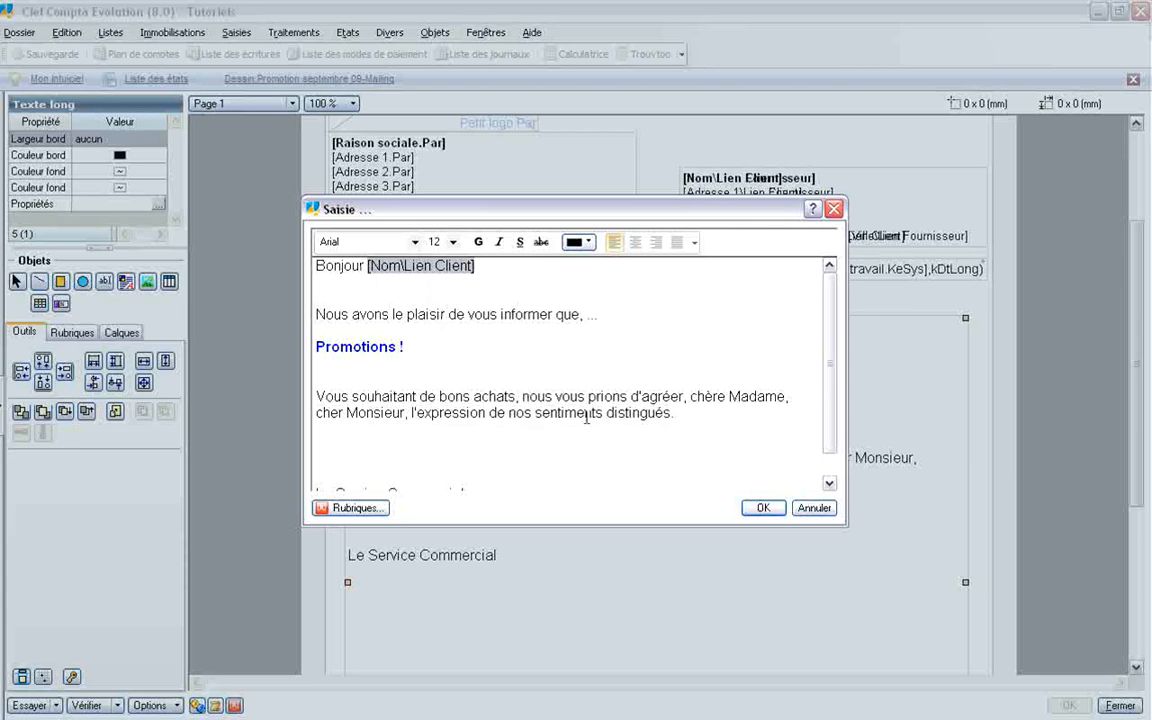
click(761, 508)
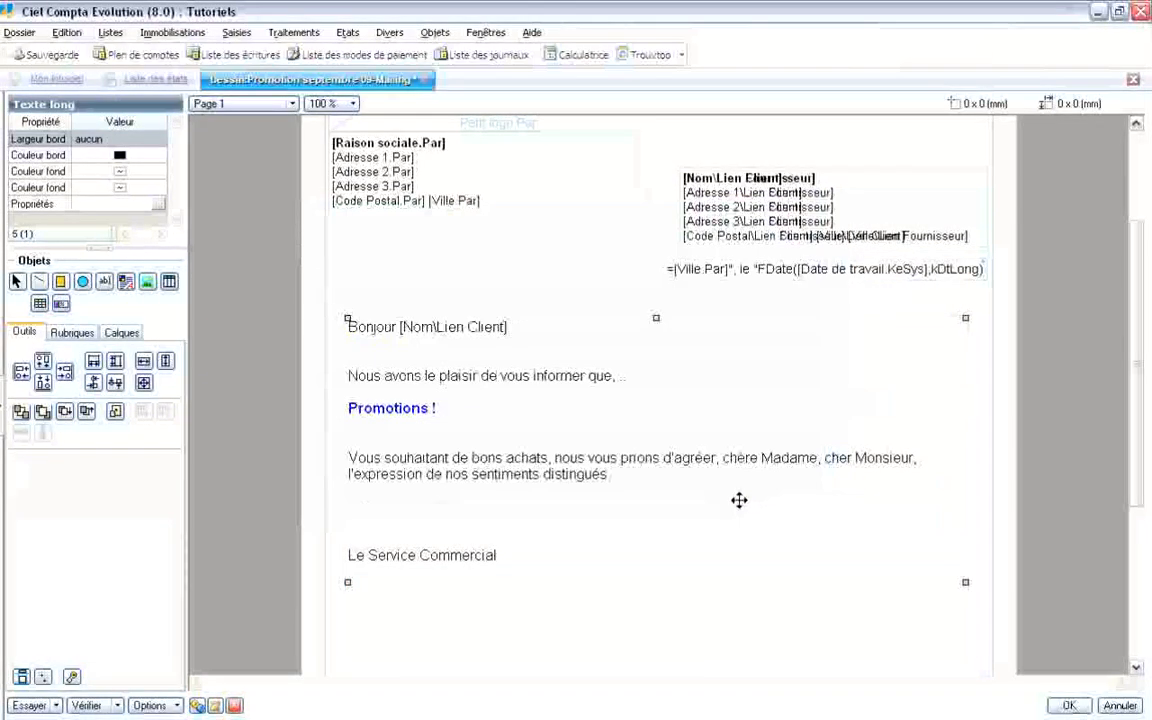
click(1068, 706)
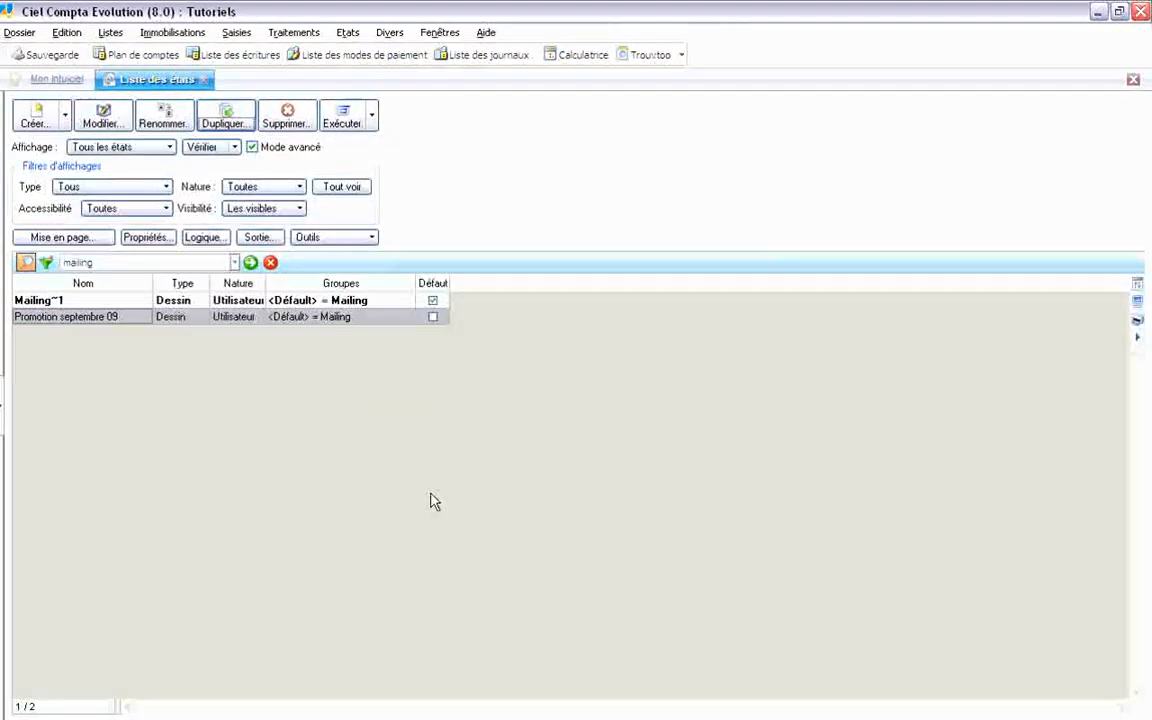
click(1133, 79)
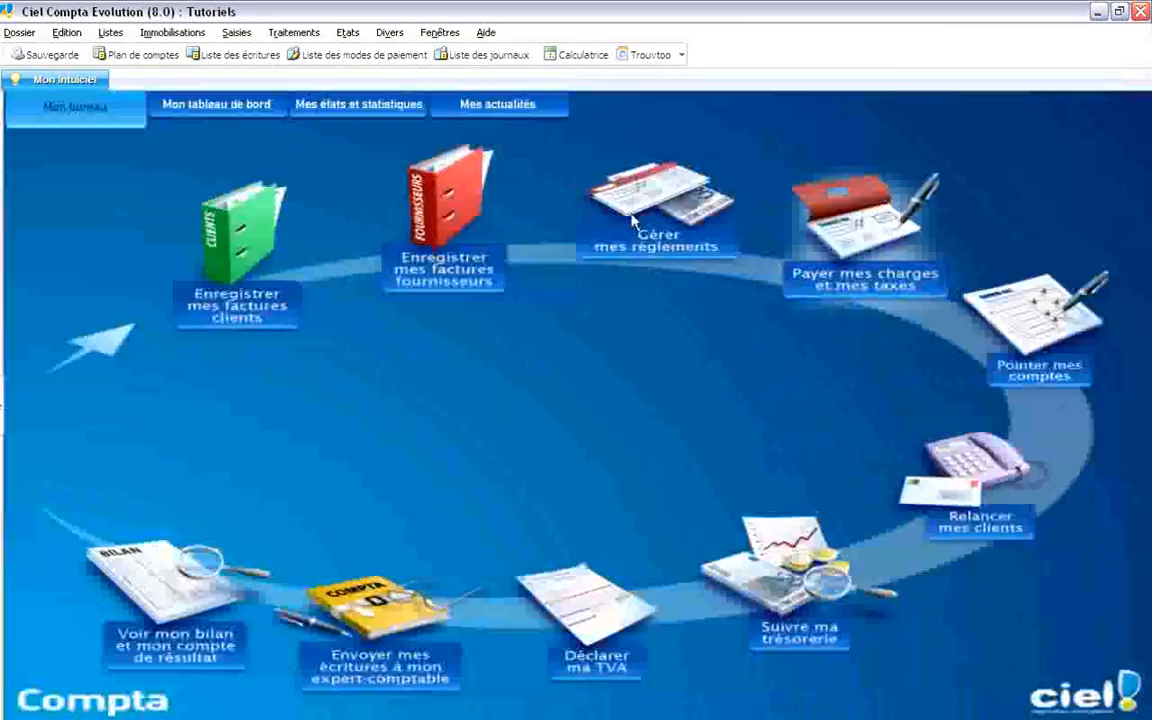
Preview the mailing with the Promotion septembre 09 template, go through the letters to the last page and close the preview
click(347, 32)
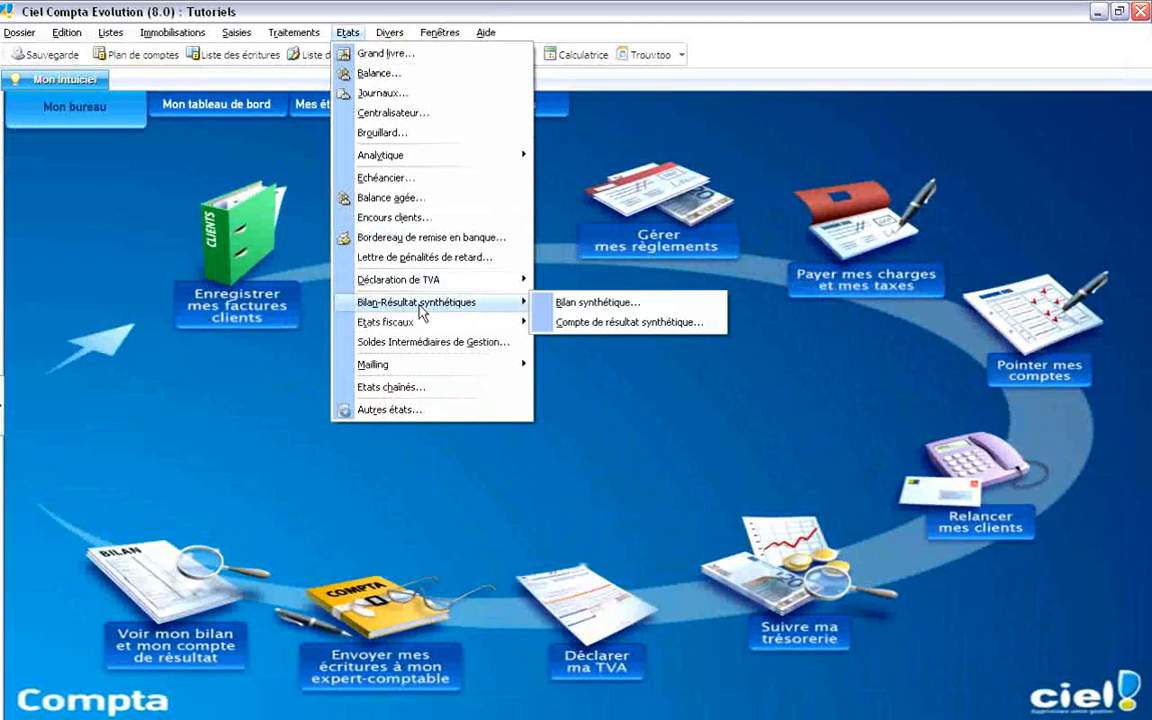
mouse_move(427, 375)
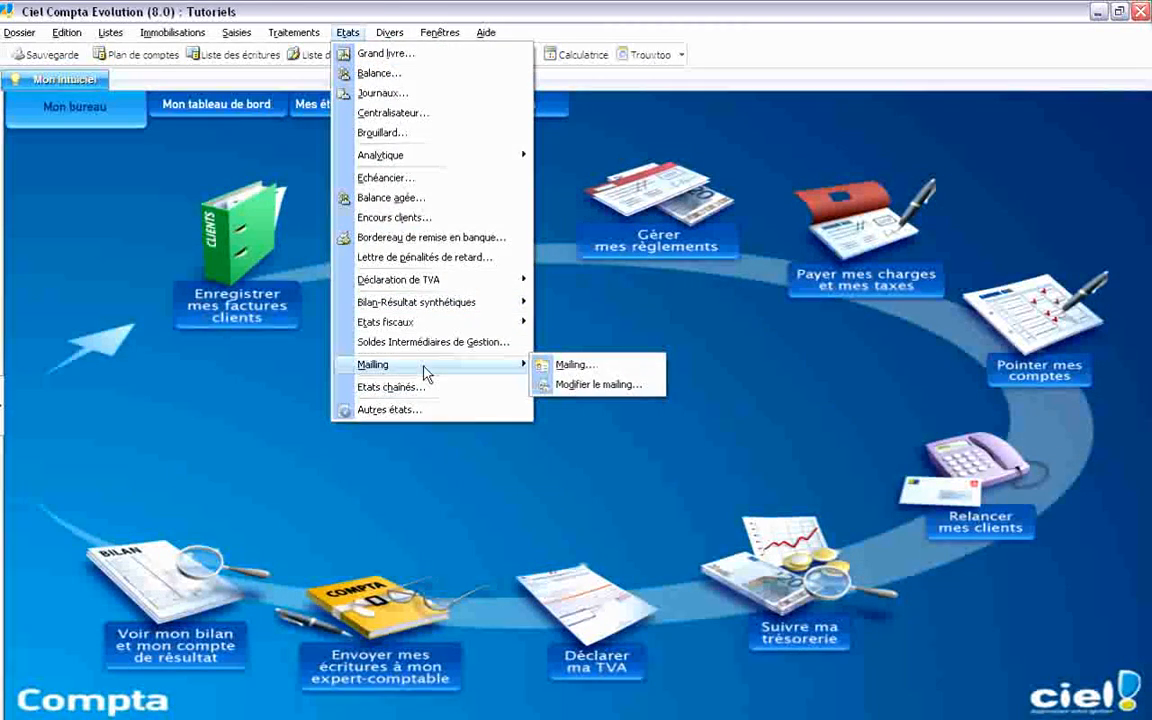
click(561, 368)
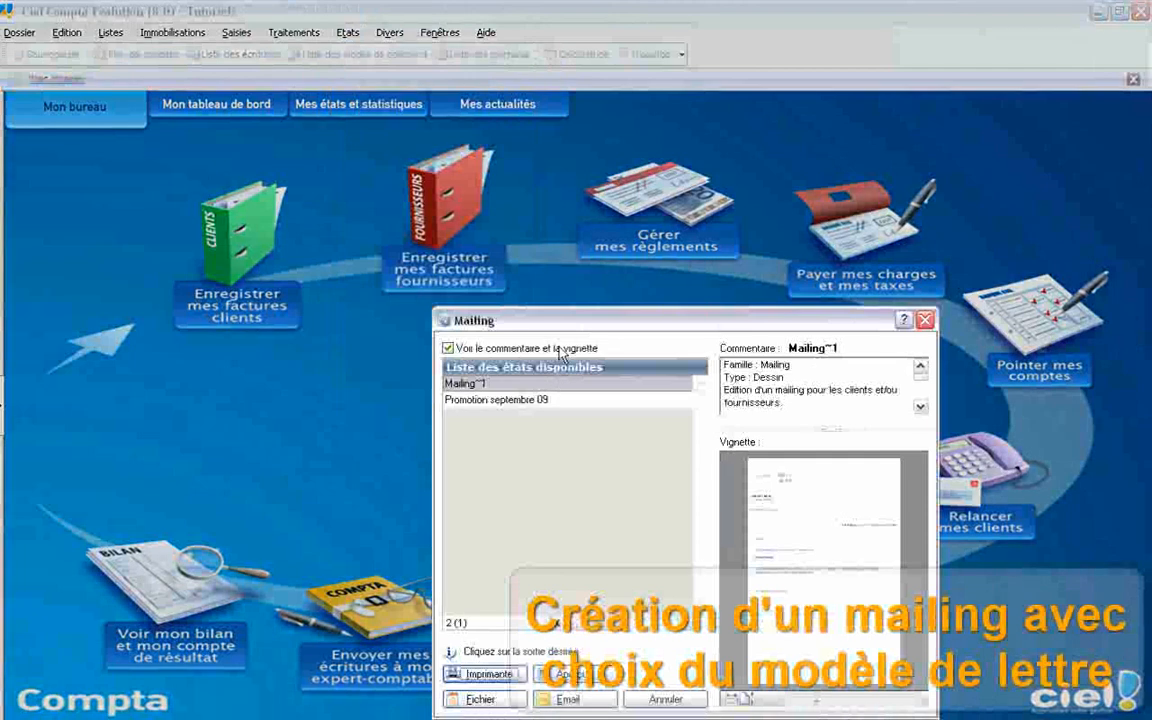
drag(561, 320, 474, 189)
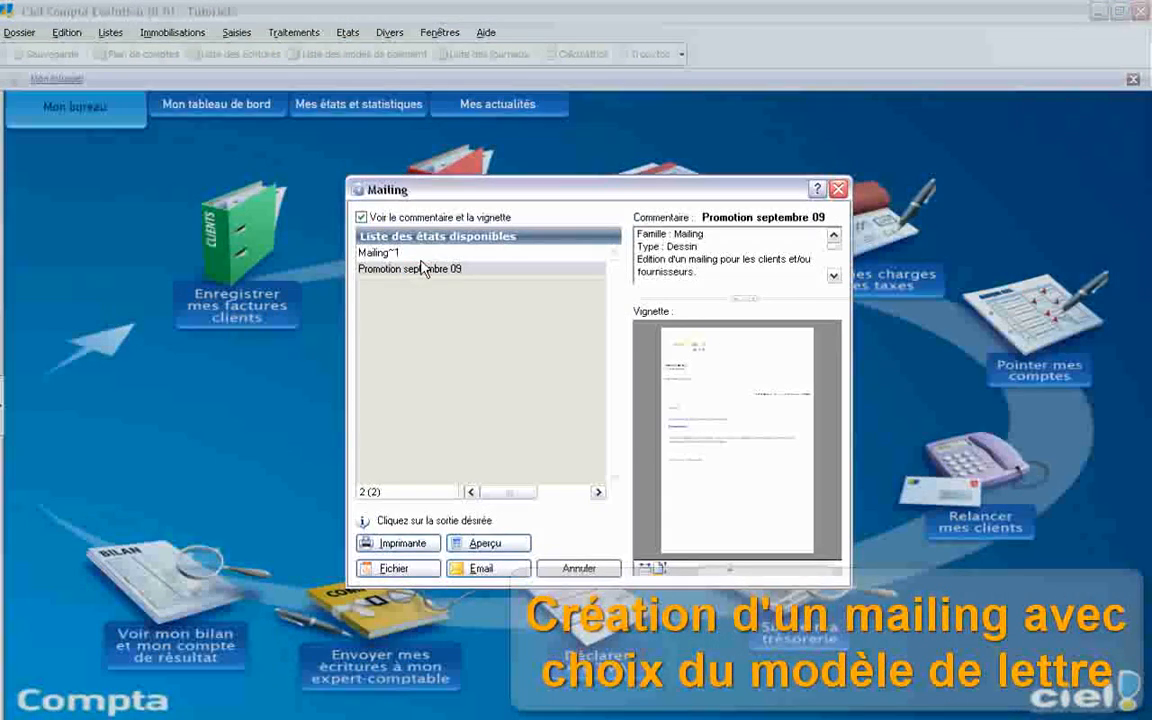
click(421, 262)
click(423, 269)
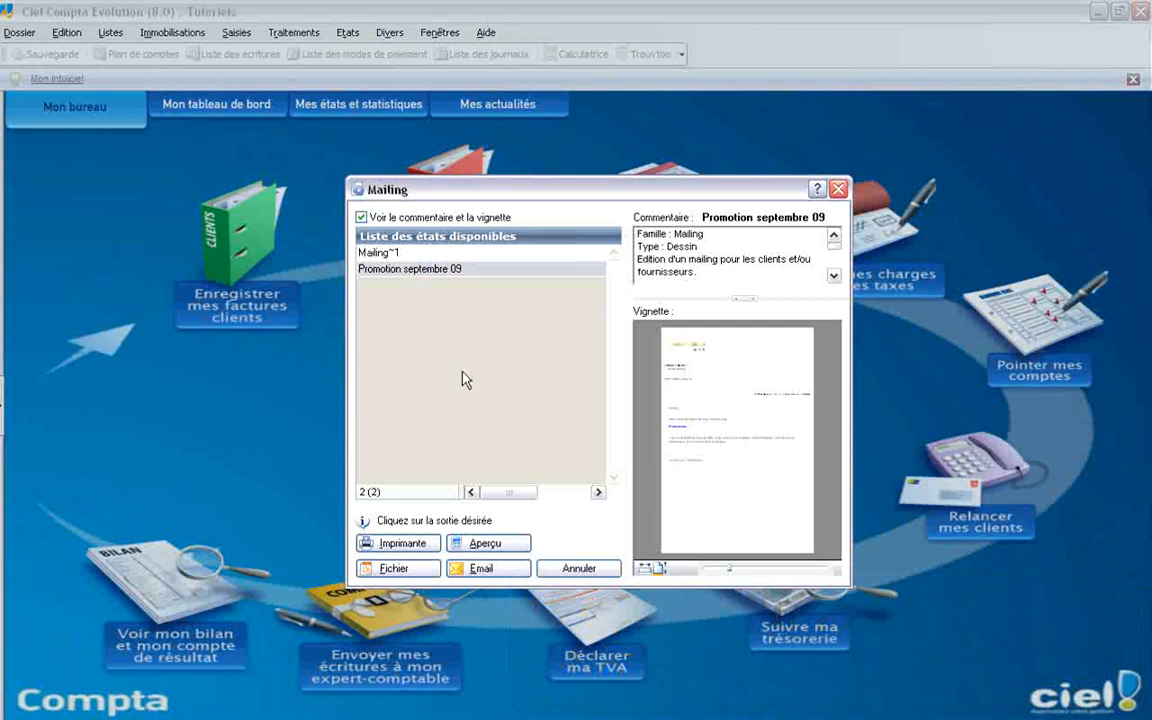
click(484, 546)
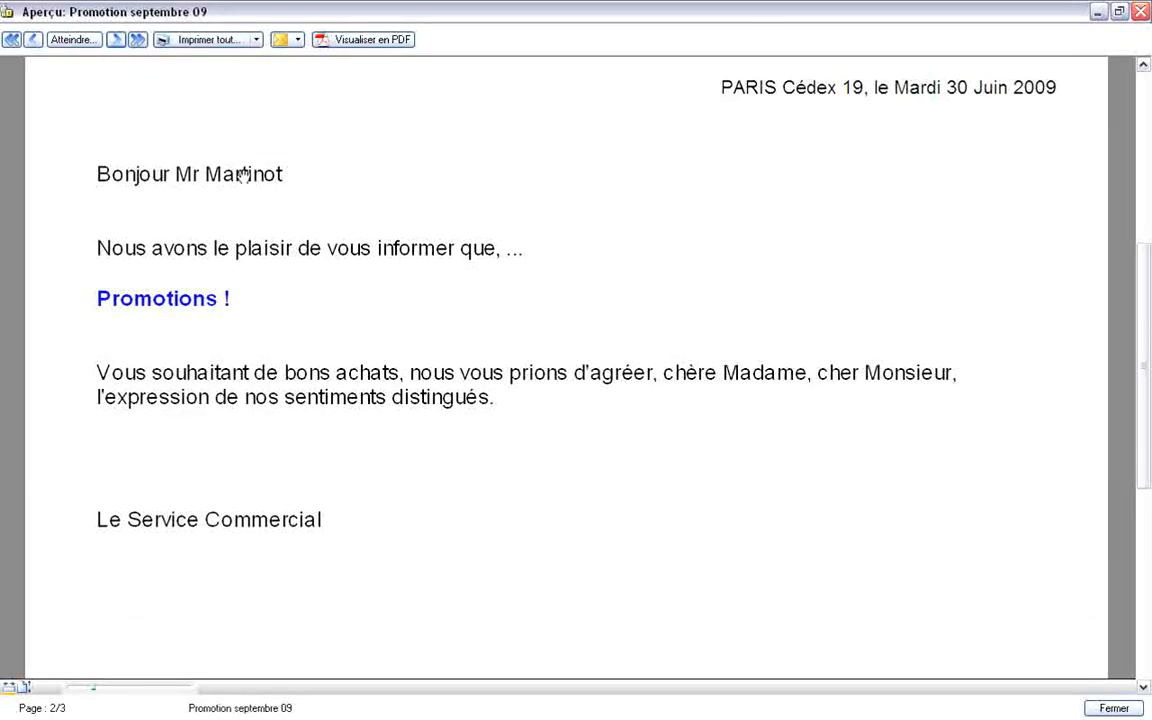
click(116, 39)
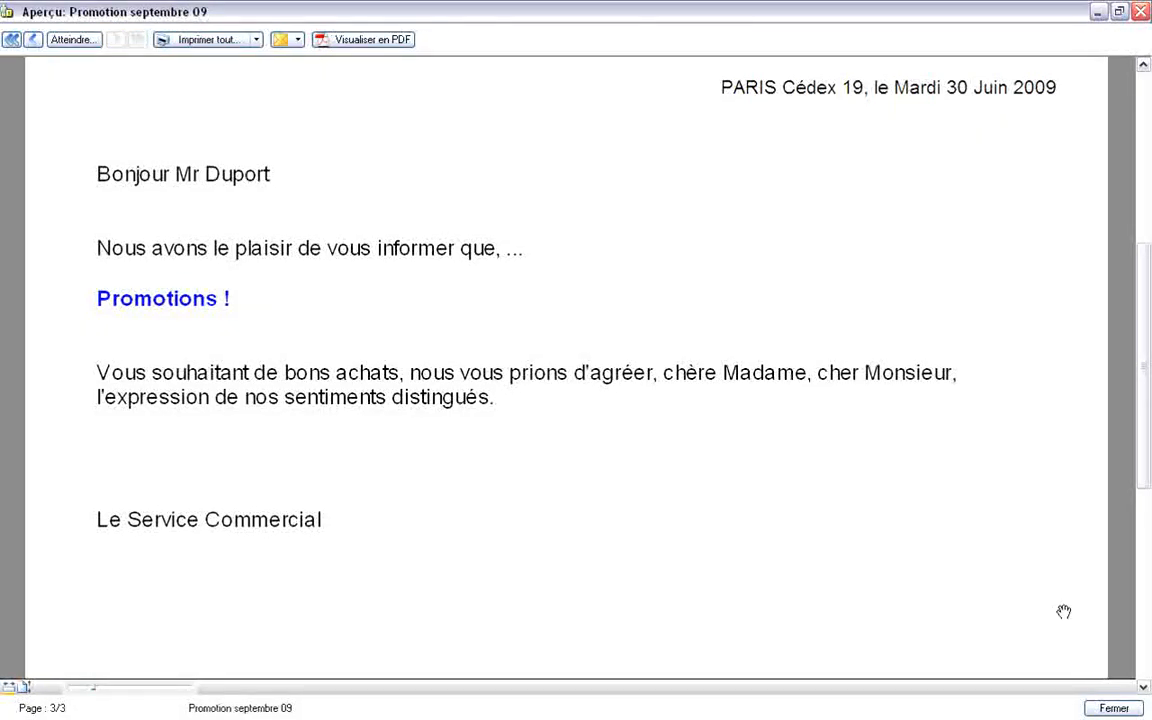
click(1134, 710)
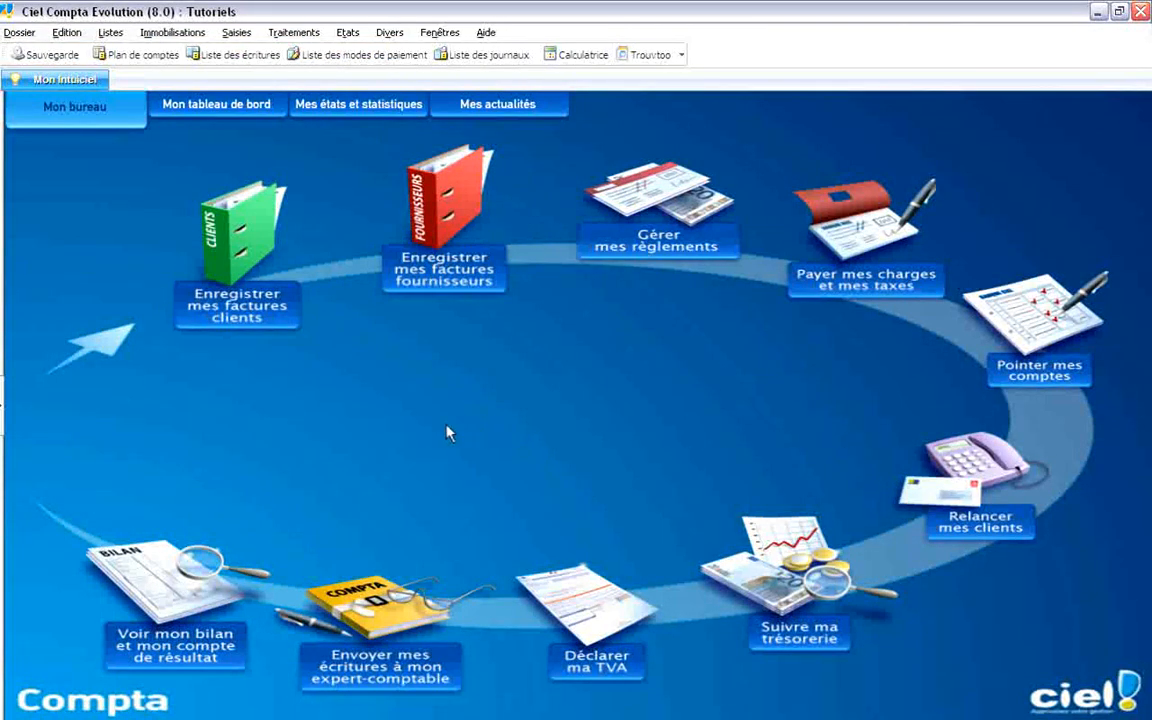
click(347, 32)
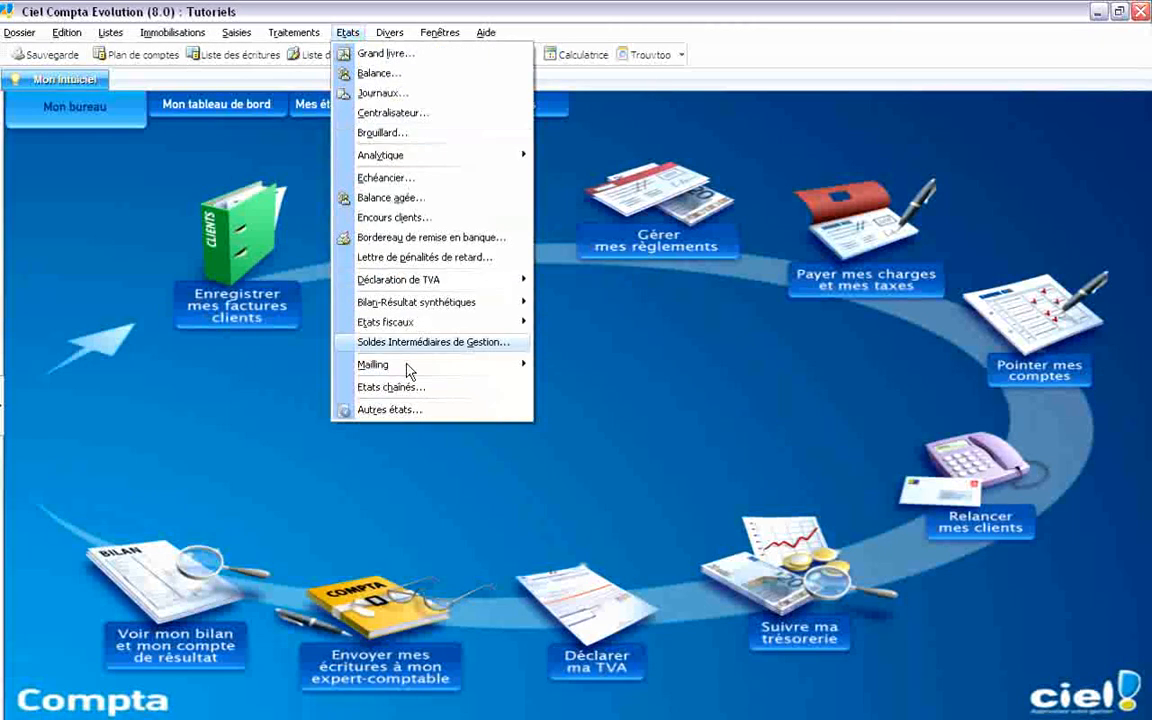
mouse_move(408, 369)
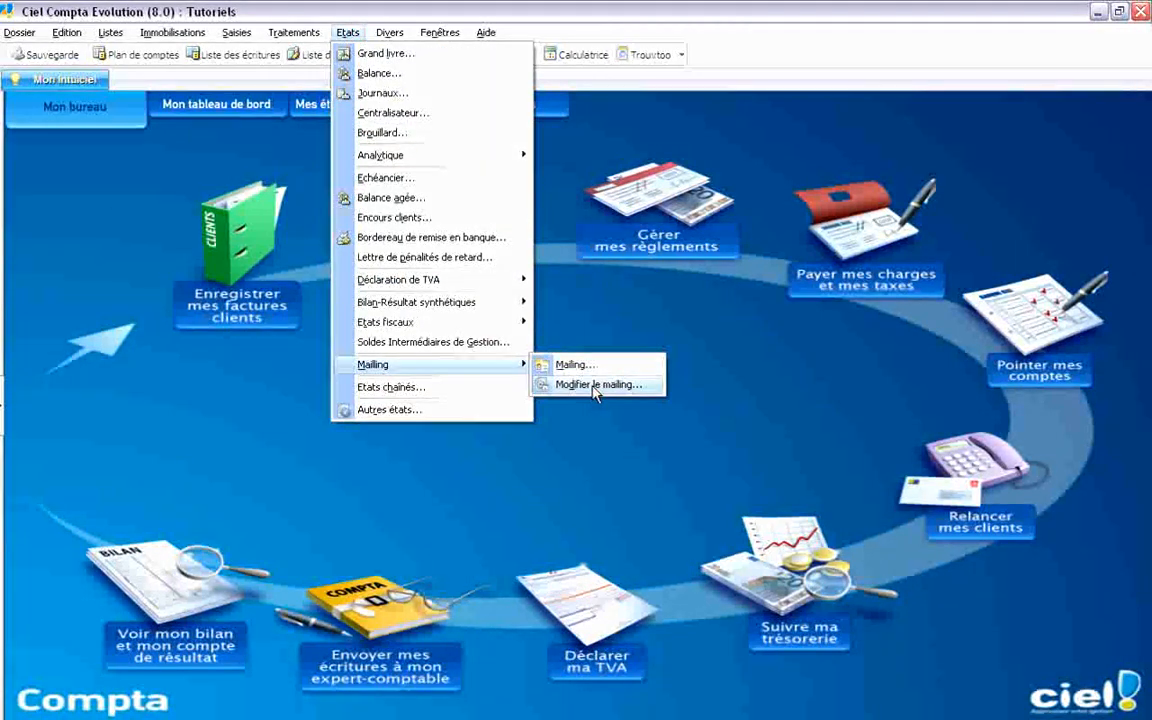
click(565, 473)
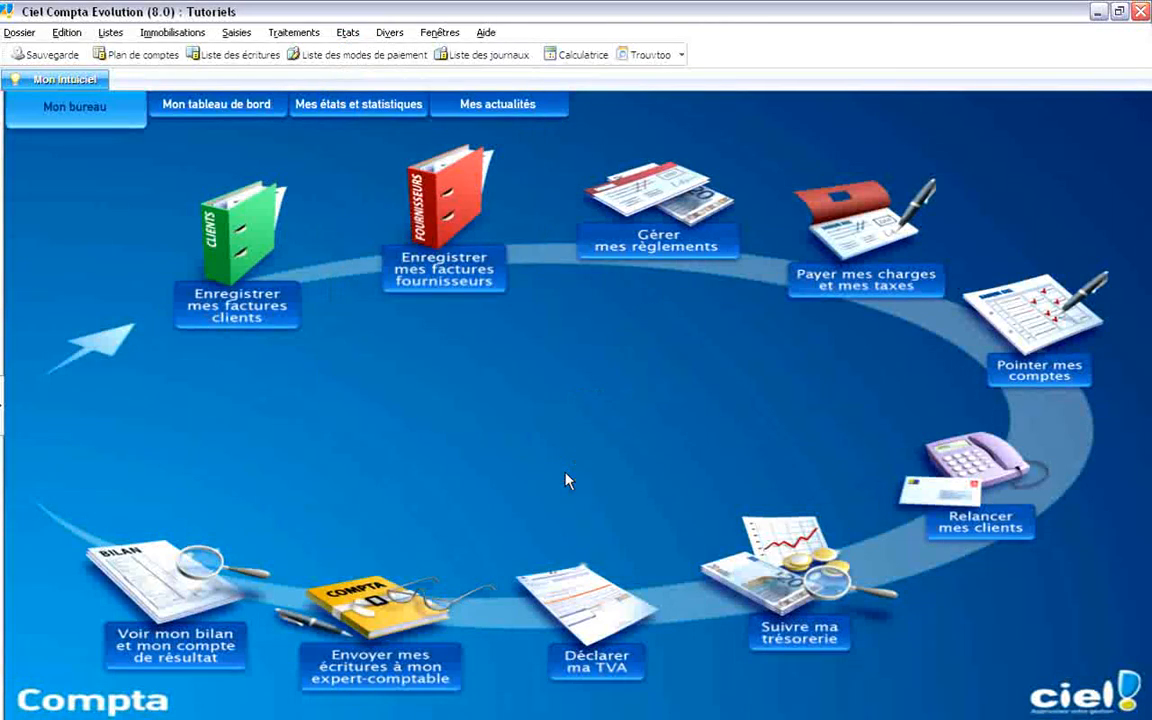